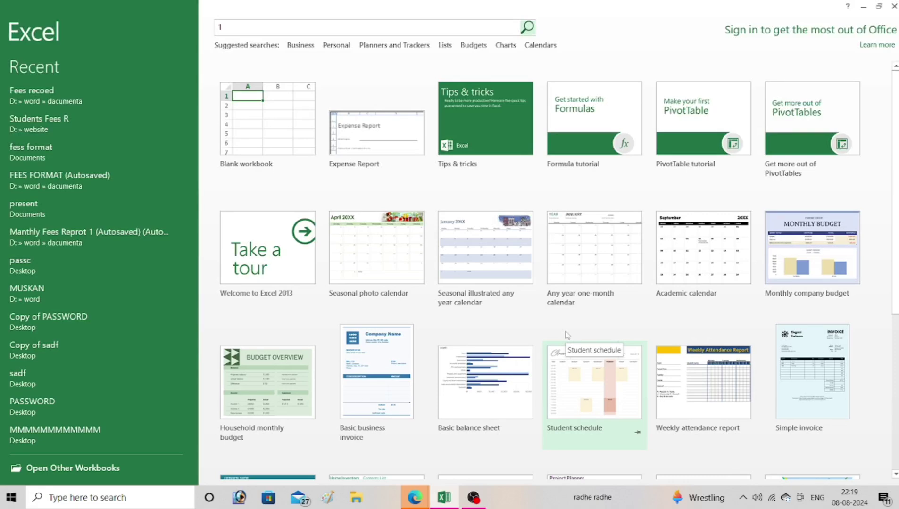
# Create a blank Book1 workbook and select cells F4:P21.
pyautogui.click(297, 133)
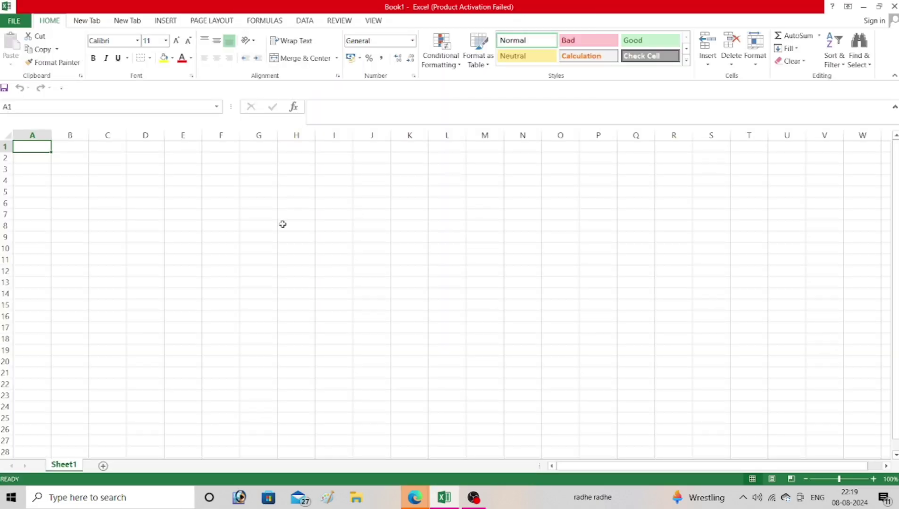
pyautogui.moveTo(229, 179); pyautogui.dragTo(605, 373)
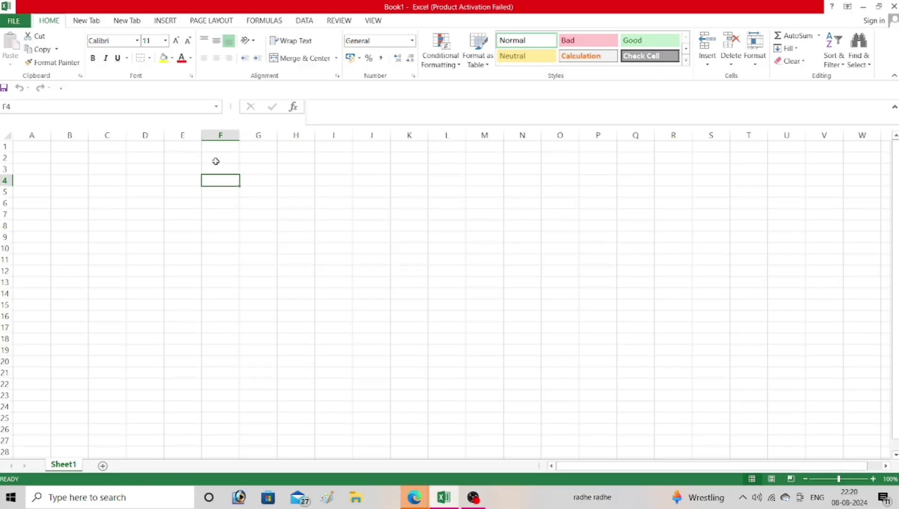
# Fill F2:P25 with =RANDBETWEEN(20,50) in every cell using Ctrl+Enter.
pyautogui.moveTo(215, 162); pyautogui.dragTo(593, 414)
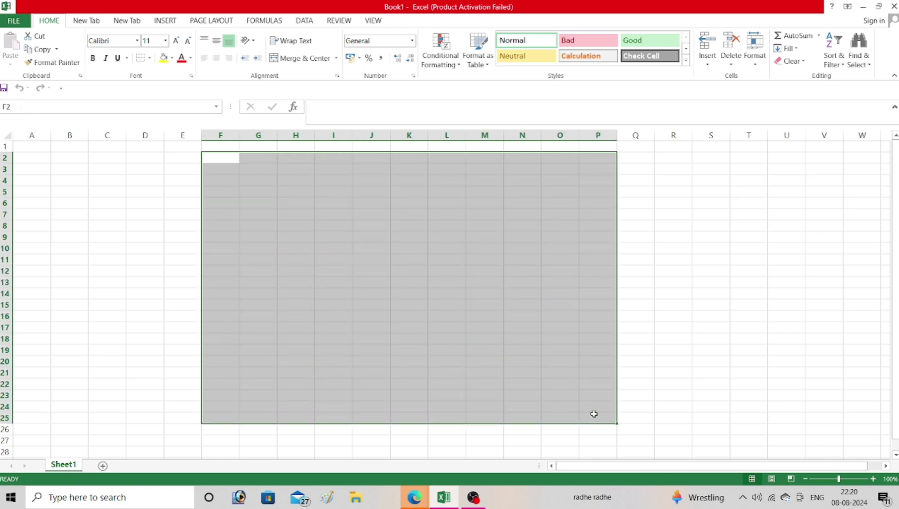
pyautogui.write('=ra')
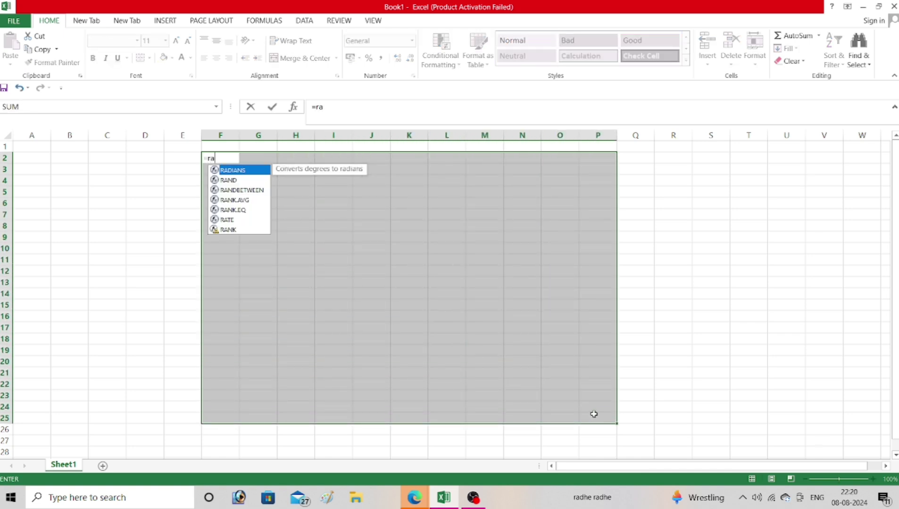
pyautogui.press('Down')
pyautogui.press('Down')
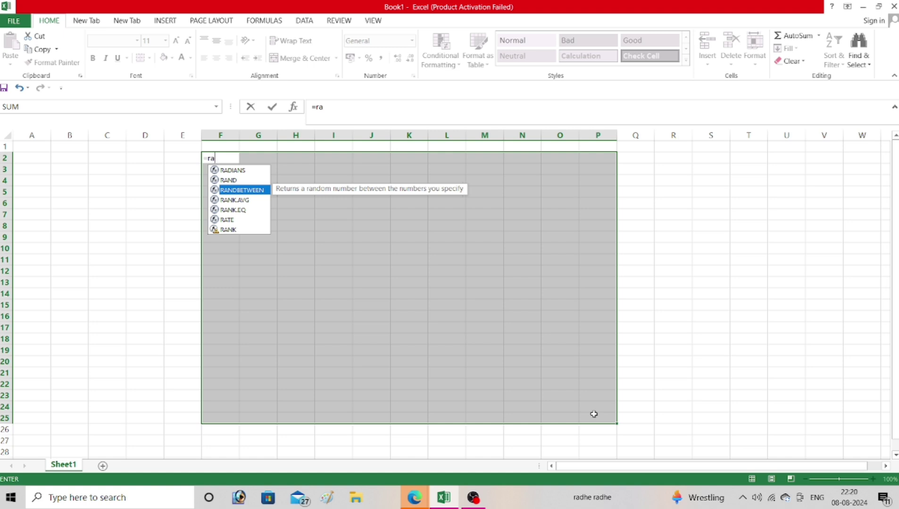
pyautogui.press('Tab')
pyautogui.write('0,')
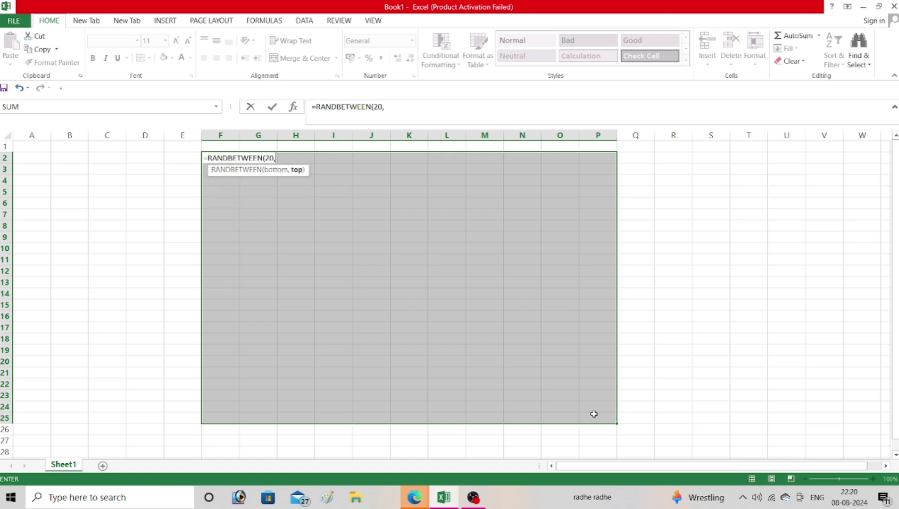
pyautogui.write('50')
pyautogui.hotkey('ctrl', 'Return')
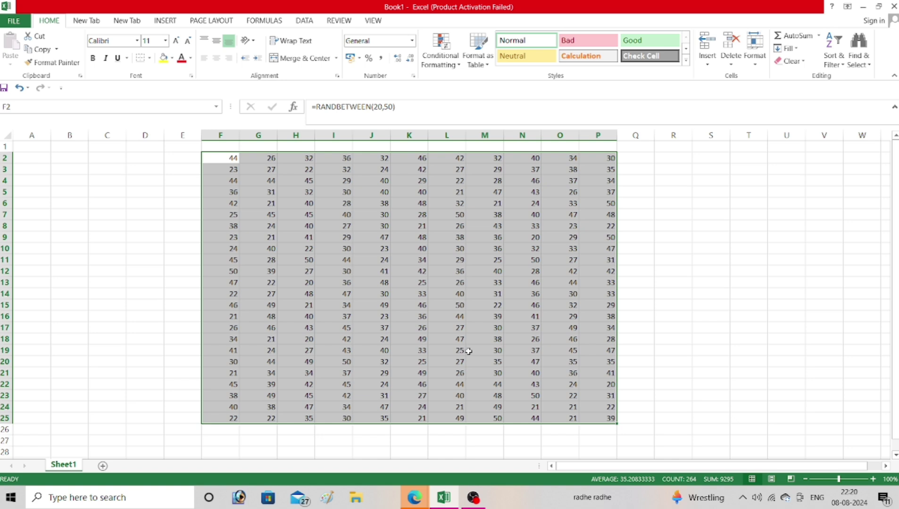
# Copy F2:P25 and paste it back as values only, replacing the formulas.
pyautogui.hotkey('ctrl', 'c')
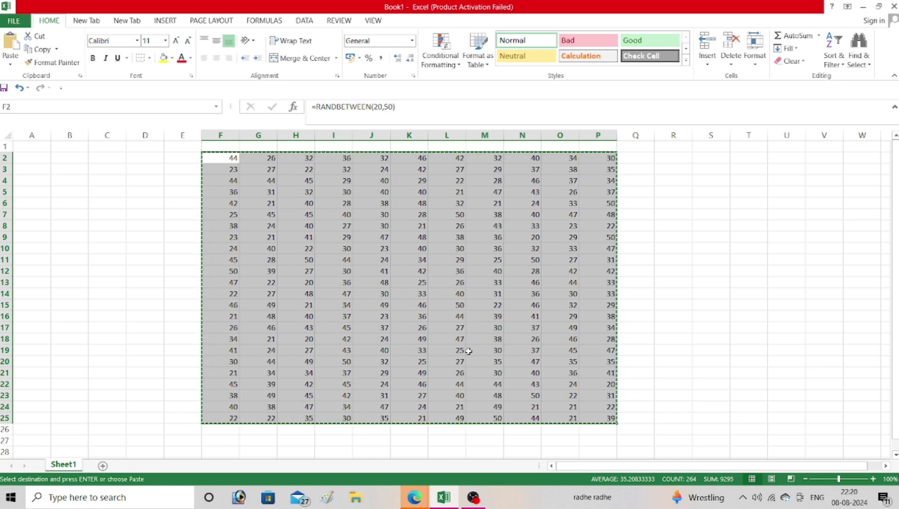
pyautogui.rightClick(397, 227)
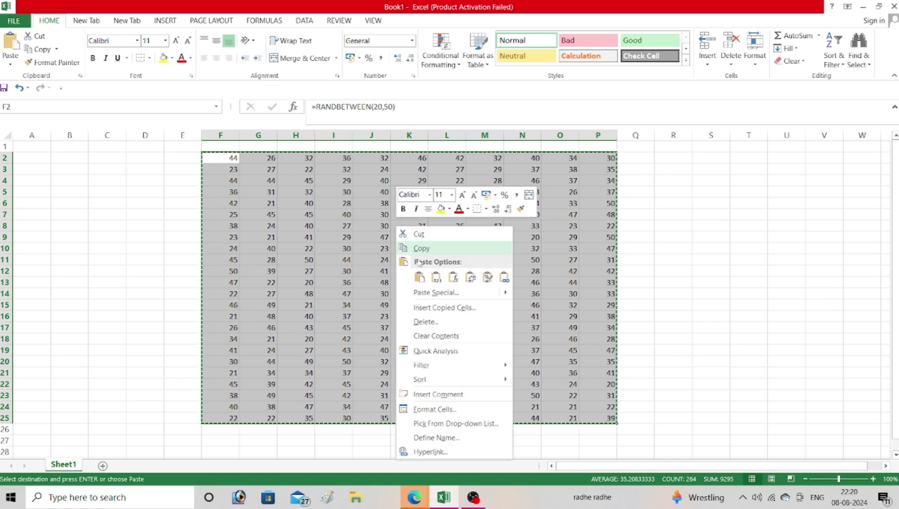
pyautogui.moveTo(436, 292)
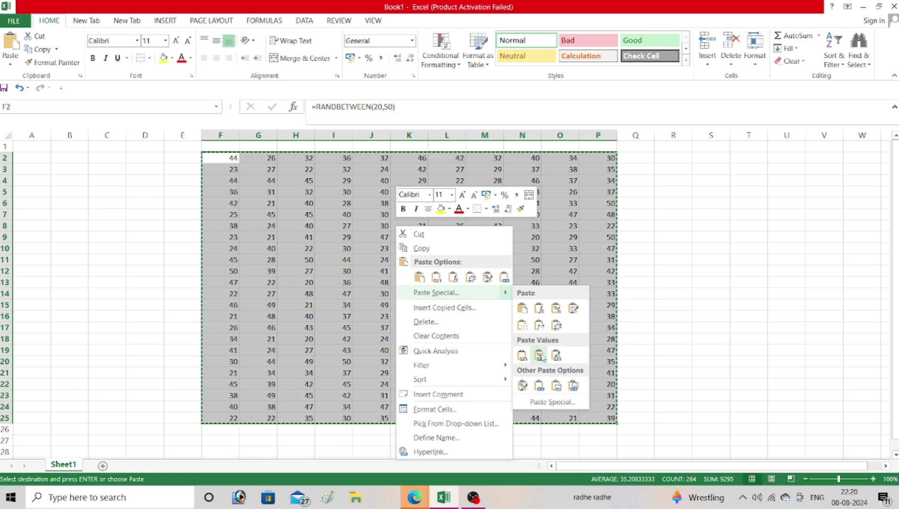
pyautogui.click(561, 405)
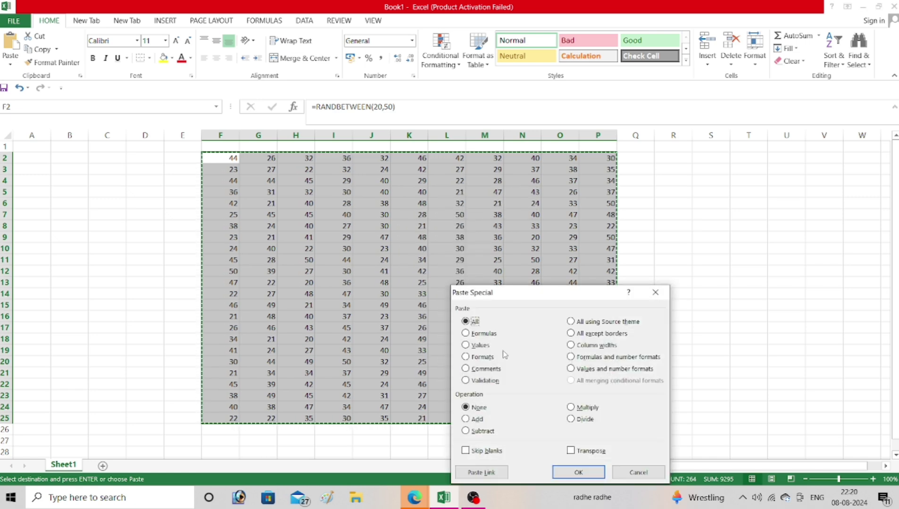
pyautogui.click(477, 346)
pyautogui.click(578, 472)
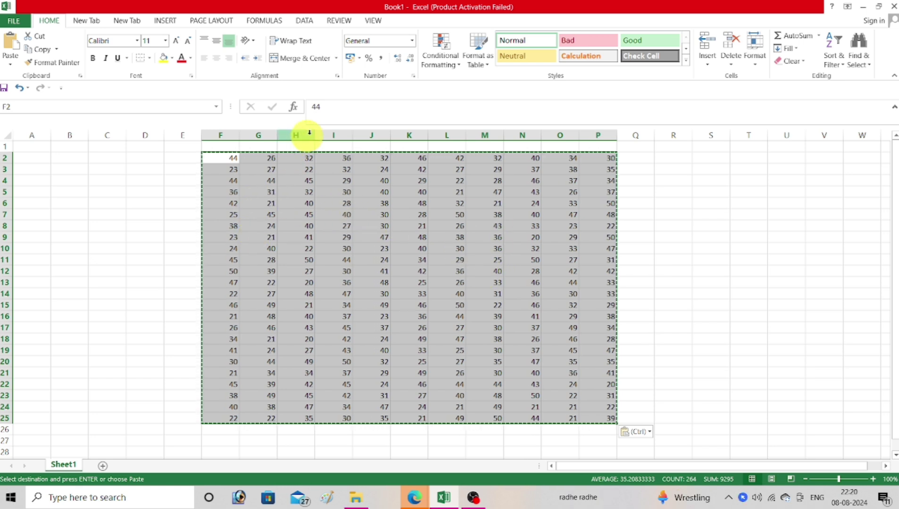
# Pick empty cell R10, open the Home Format dropdown, then switch to the Review tab.
pyautogui.click(682, 217)
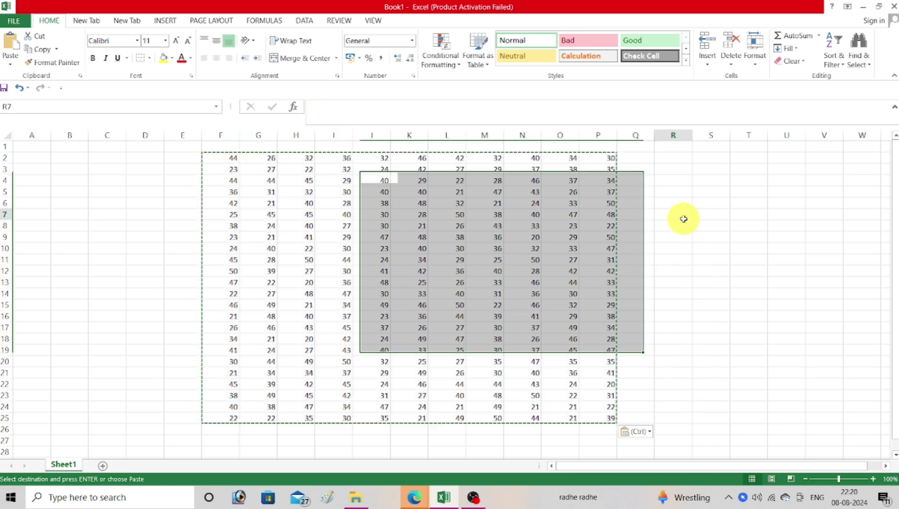
pyautogui.doubleClick(658, 192)
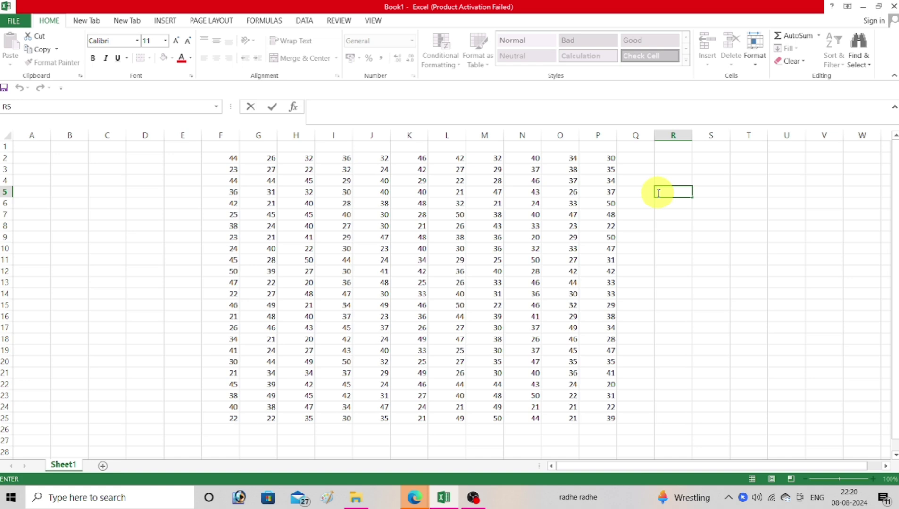
pyautogui.click(662, 248)
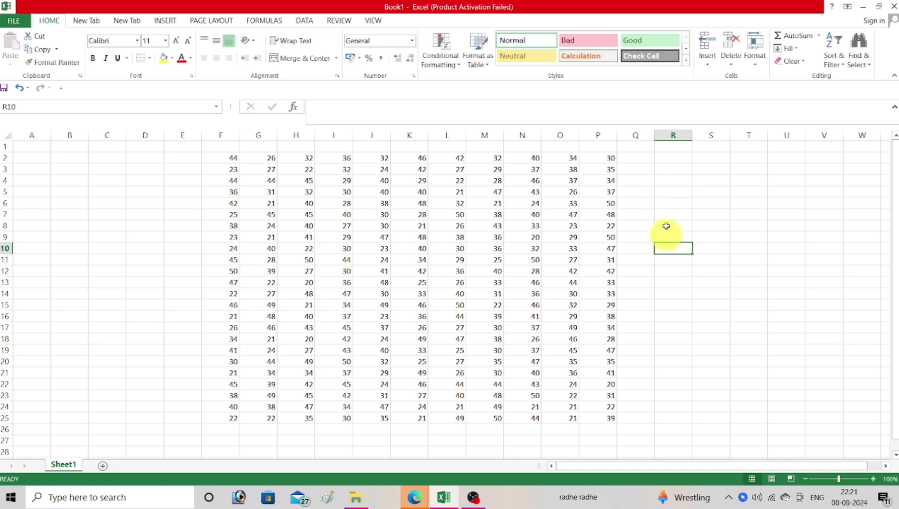
pyautogui.click(747, 69)
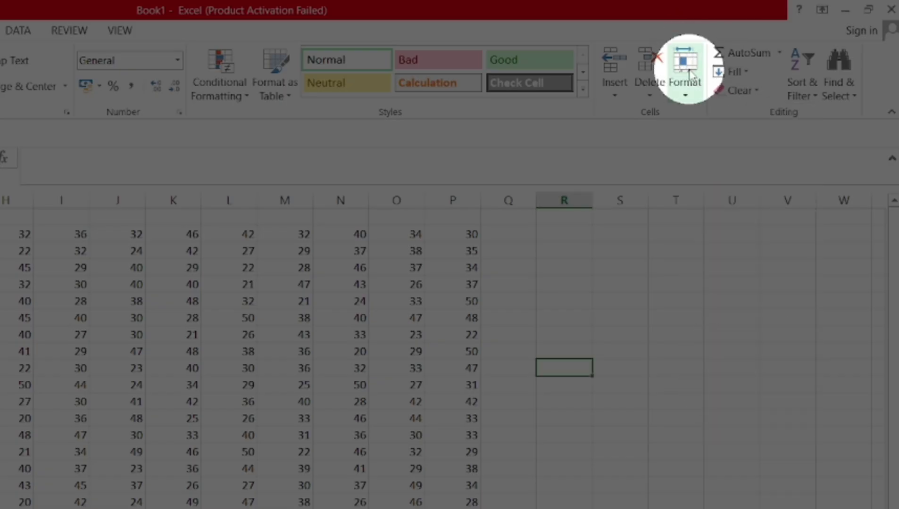
pyautogui.click(687, 75)
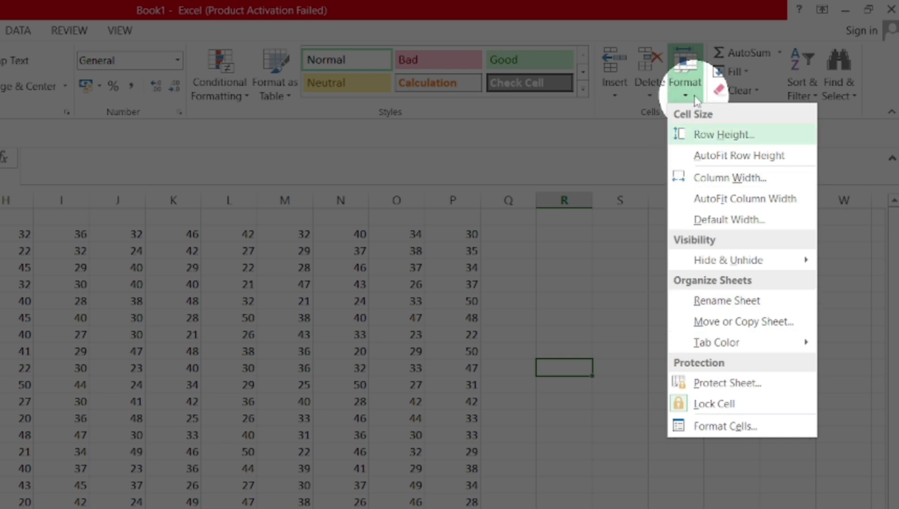
pyautogui.click(695, 99)
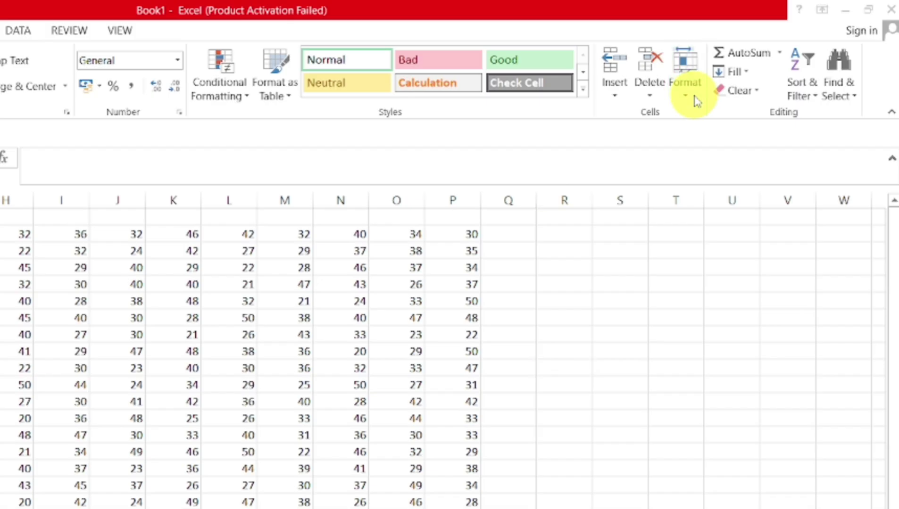
pyautogui.click(683, 71)
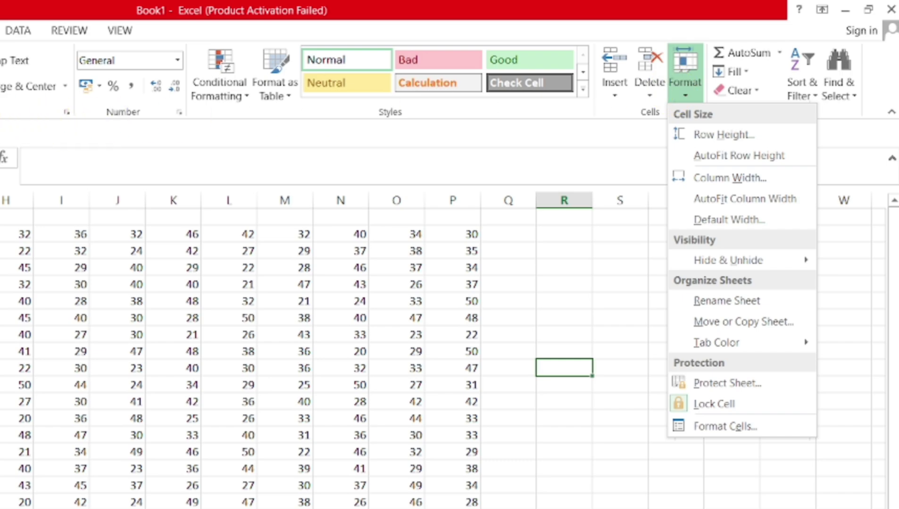
pyautogui.click(51, 36)
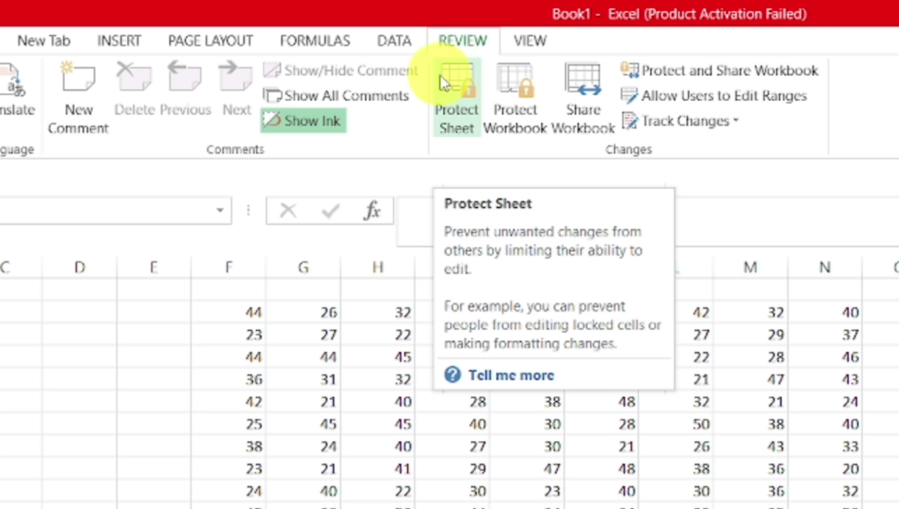
# Protect Sheet1 with Review > Protect Sheet, entering and confirming a password.
pyautogui.click(446, 81)
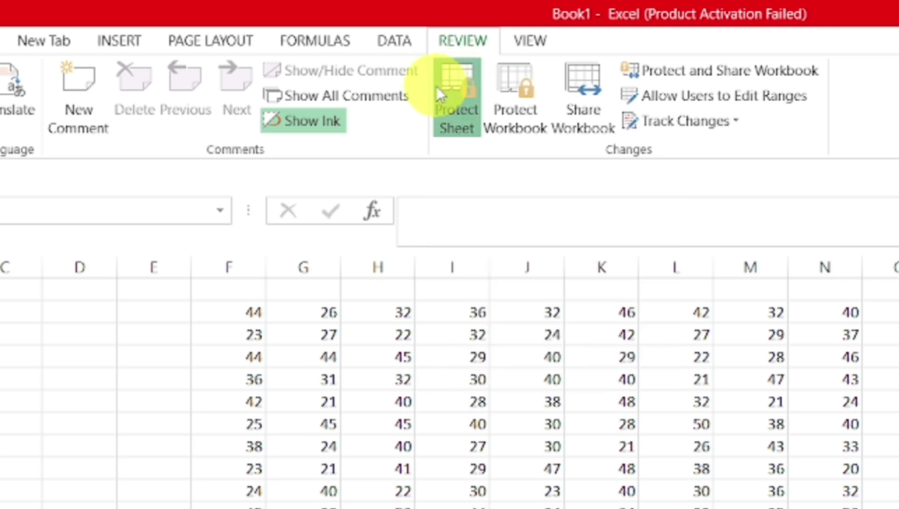
pyautogui.moveTo(552, 227); pyautogui.dragTo(577, 223)
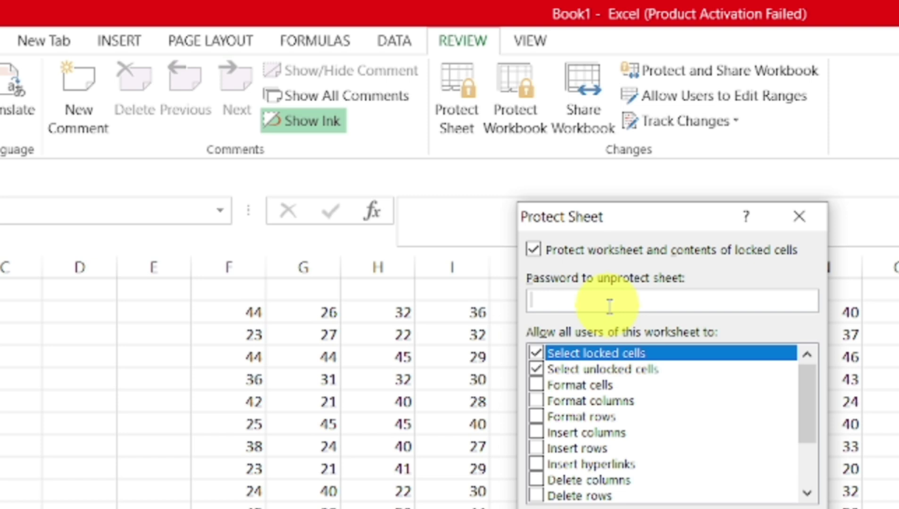
pyautogui.press('Return')
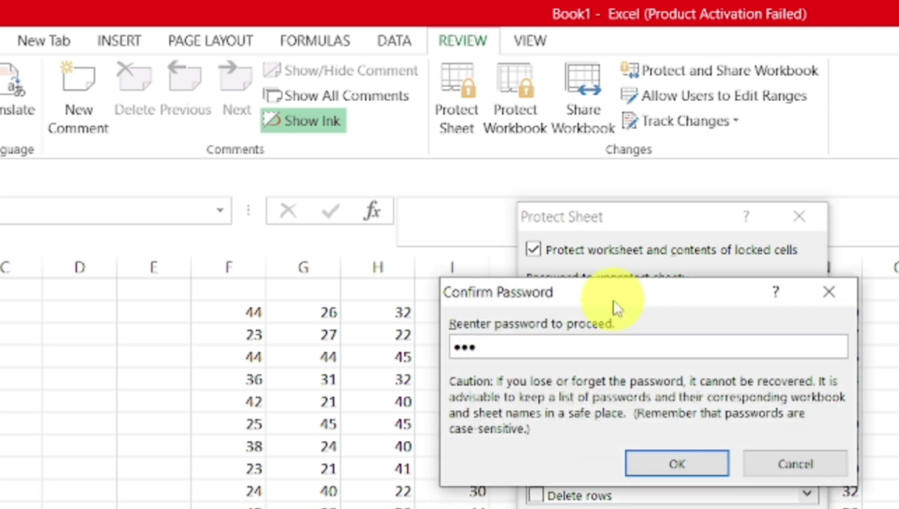
pyautogui.press('Return')
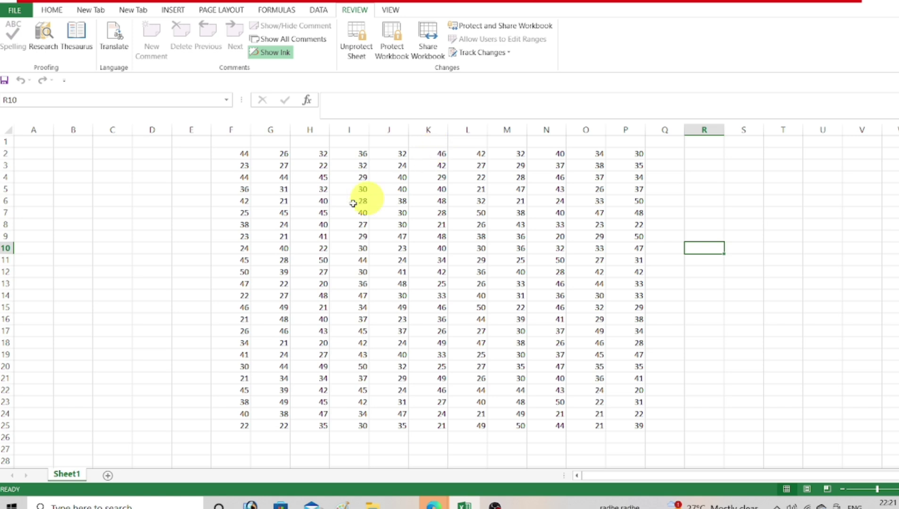
# Try editing E5 on the protected sheet, dismiss the warning, and select E7 on Home.
pyautogui.click(201, 180)
pyautogui.click(191, 189)
pyautogui.doubleClick(191, 190)
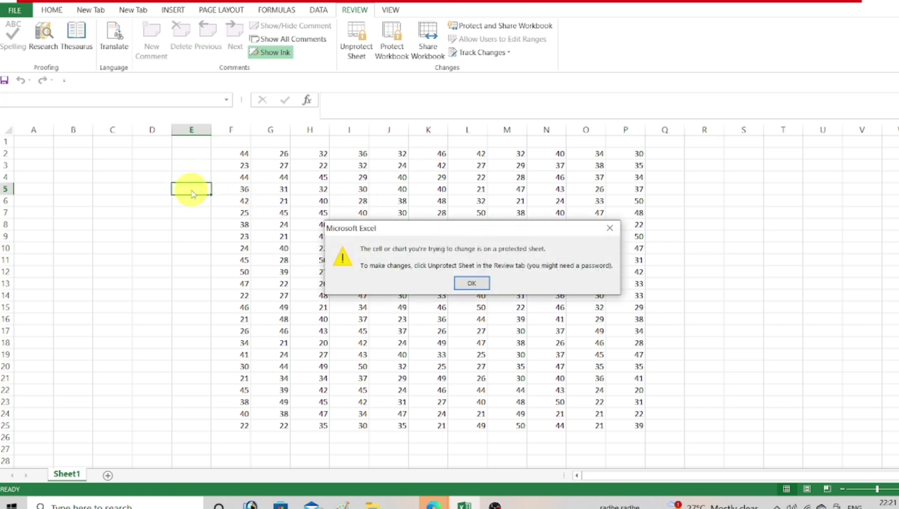
pyautogui.click(465, 283)
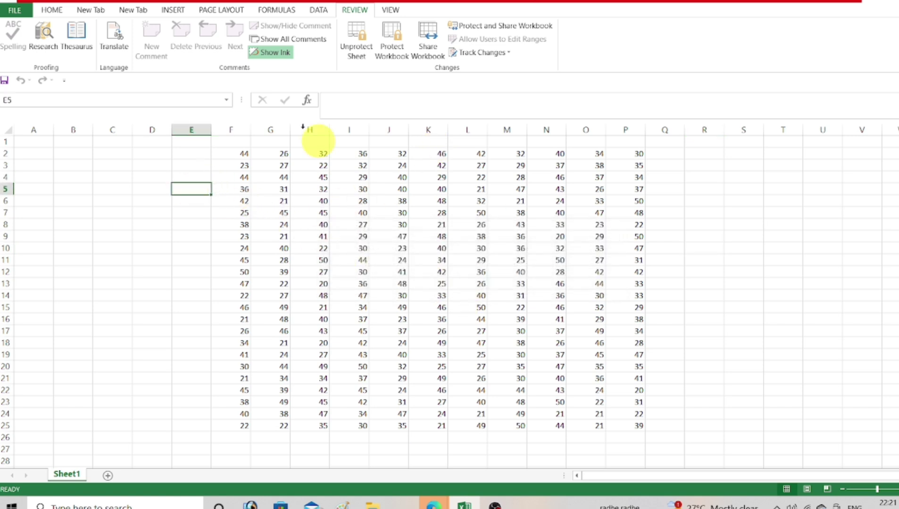
pyautogui.click(52, 10)
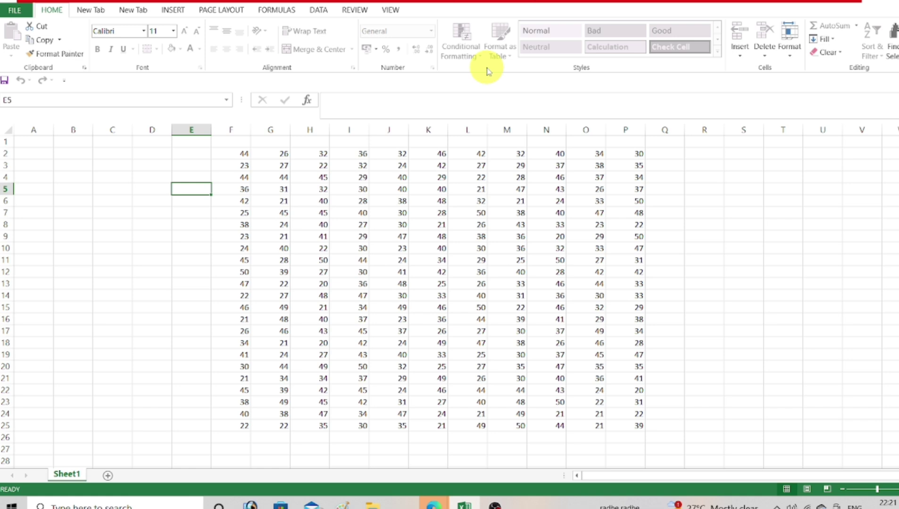
pyautogui.click(179, 211)
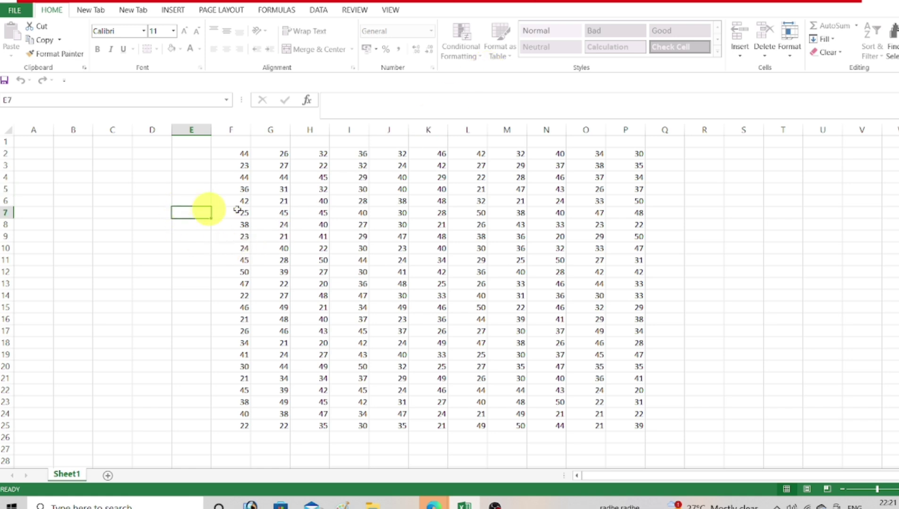
# Add a blank Sheet2, switch between the sheets, and end on Sheet1 cell K10.
pyautogui.click(108, 475)
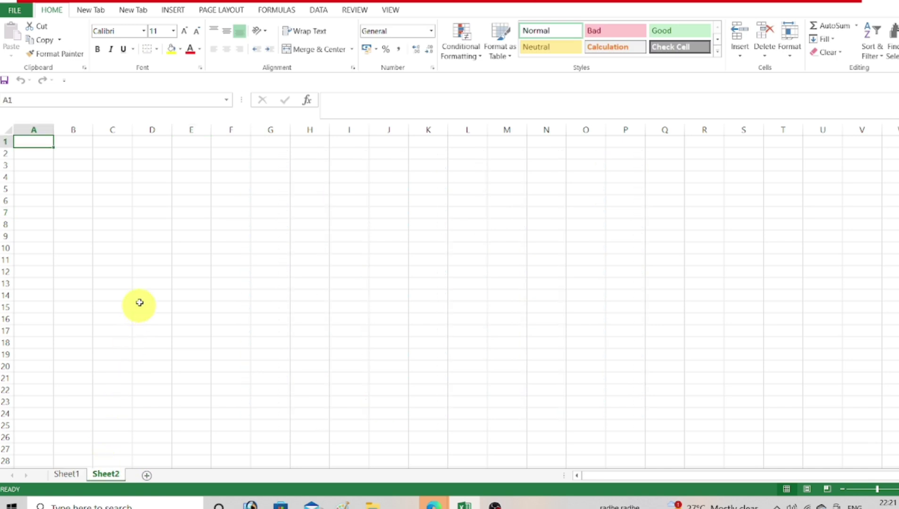
pyautogui.click(142, 238)
pyautogui.click(143, 260)
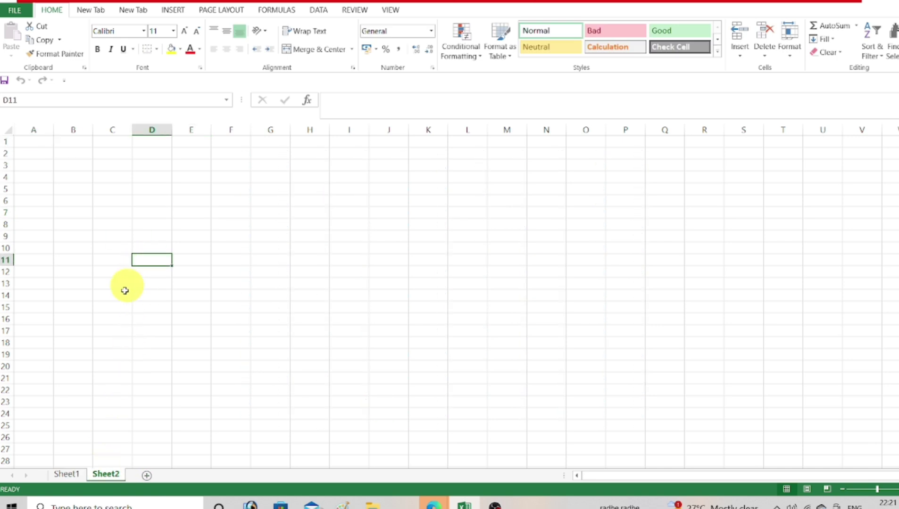
pyautogui.click(67, 475)
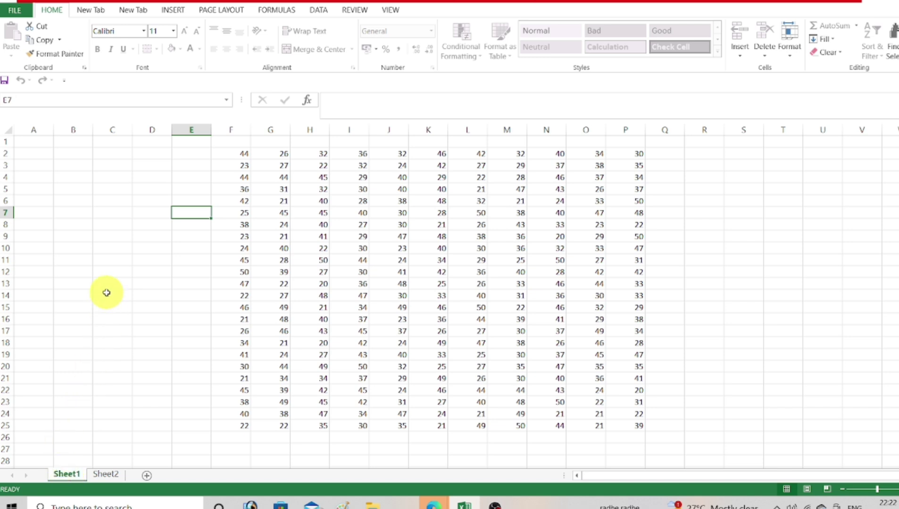
pyautogui.click(106, 474)
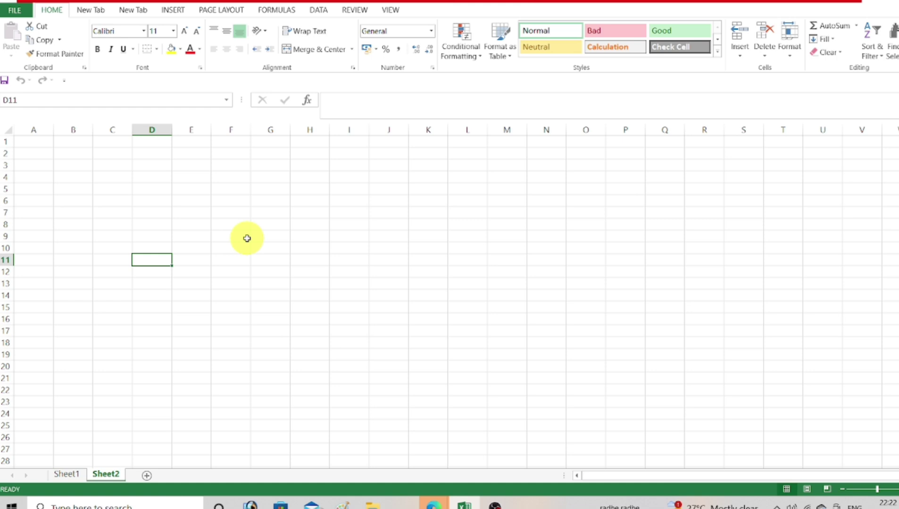
pyautogui.click(66, 474)
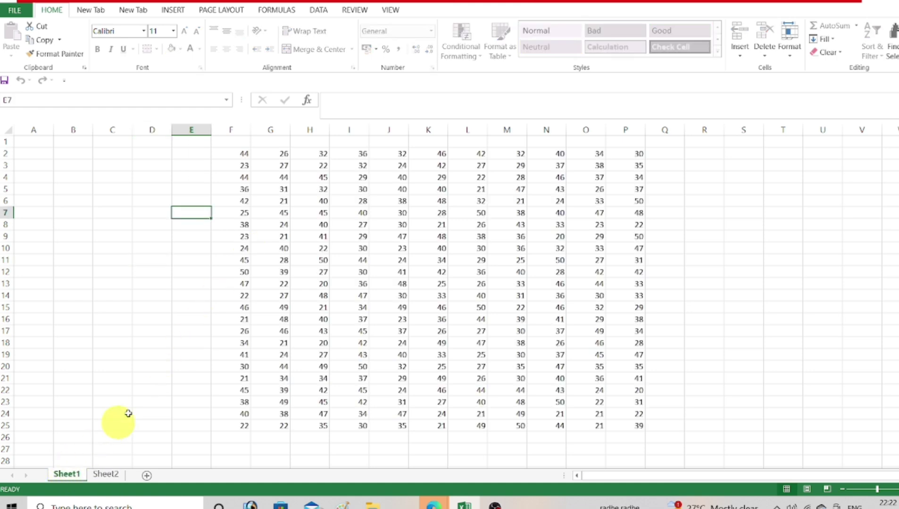
pyautogui.click(414, 253)
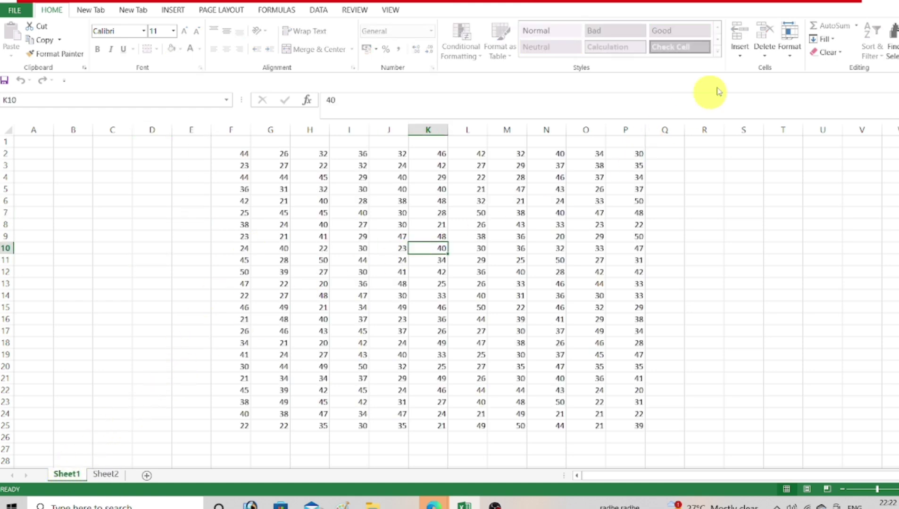
# Unprotect Sheet1 via Home > Format > Unprotect Sheet with its password, then select the number grid.
pyautogui.click(789, 40)
pyautogui.click(804, 259)
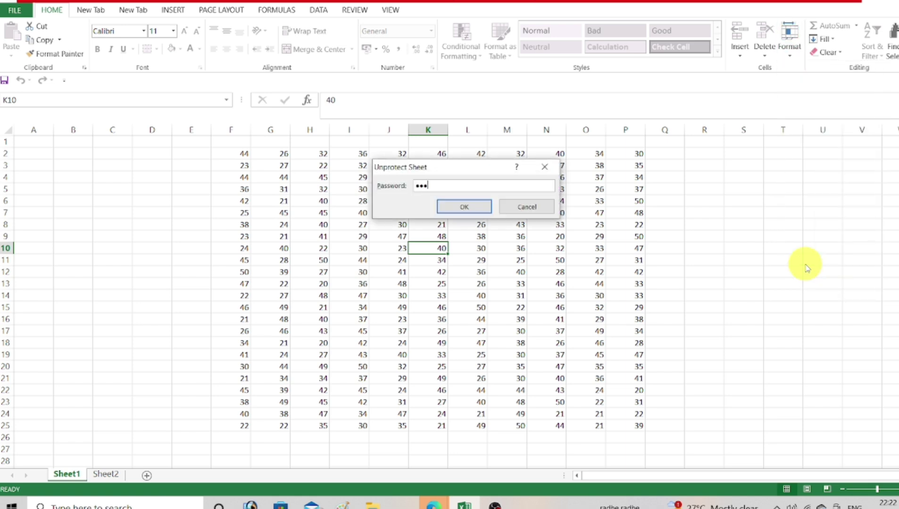
pyautogui.press('Return')
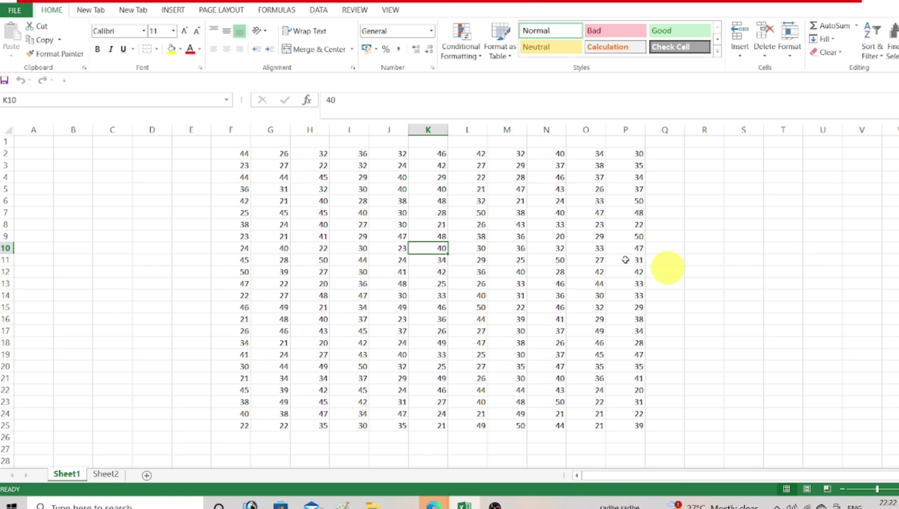
pyautogui.moveTo(238, 152); pyautogui.dragTo(634, 428)
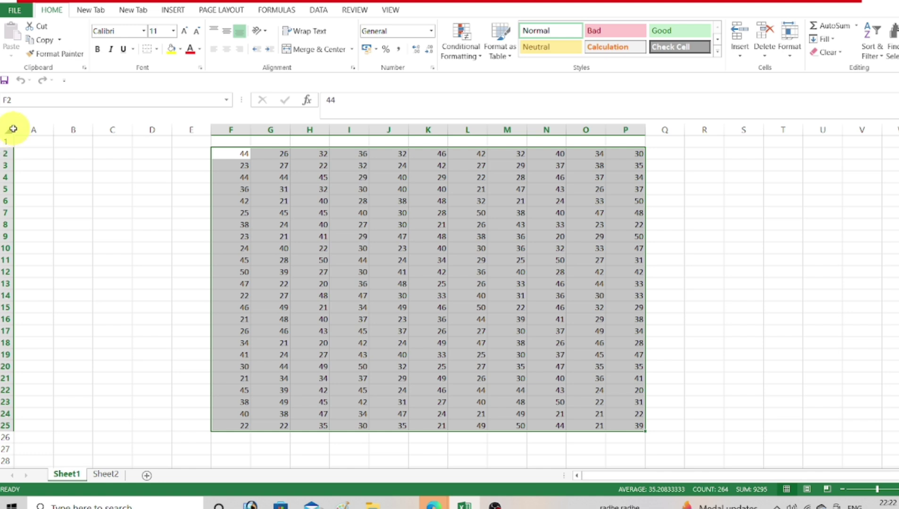
# Select the whole sheet and untick Locked in Format Cells > Protection.
pyautogui.click(13, 129)
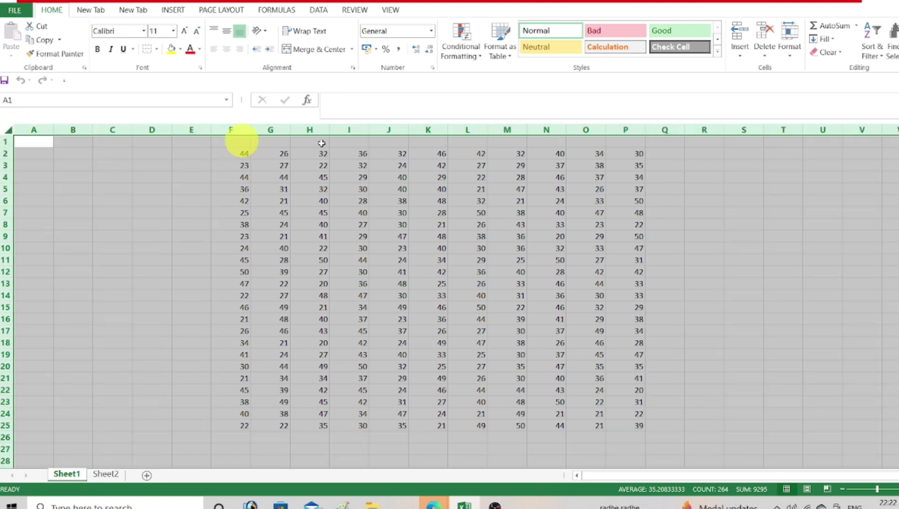
pyautogui.click(432, 69)
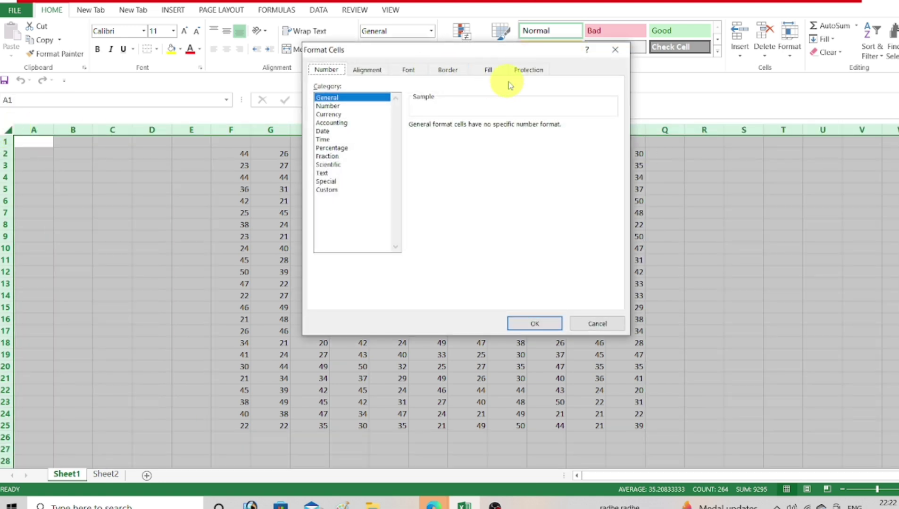
pyautogui.click(528, 69)
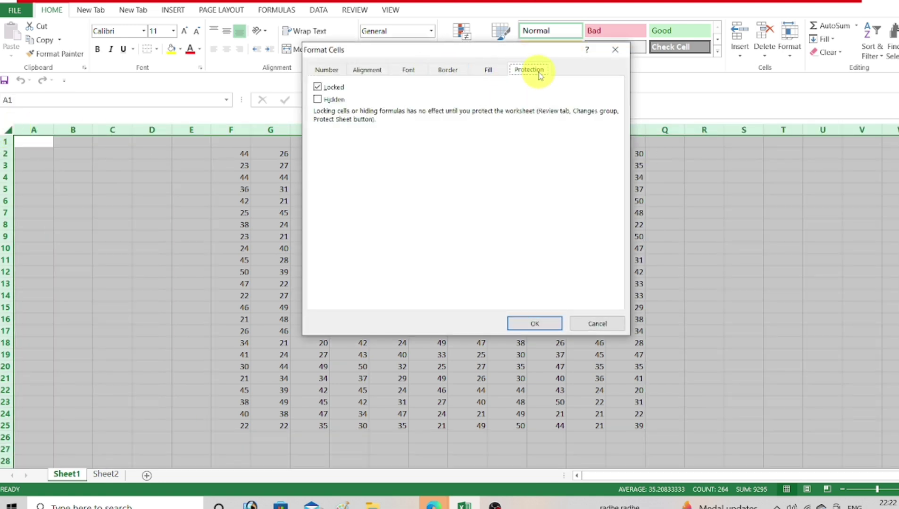
pyautogui.click(317, 87)
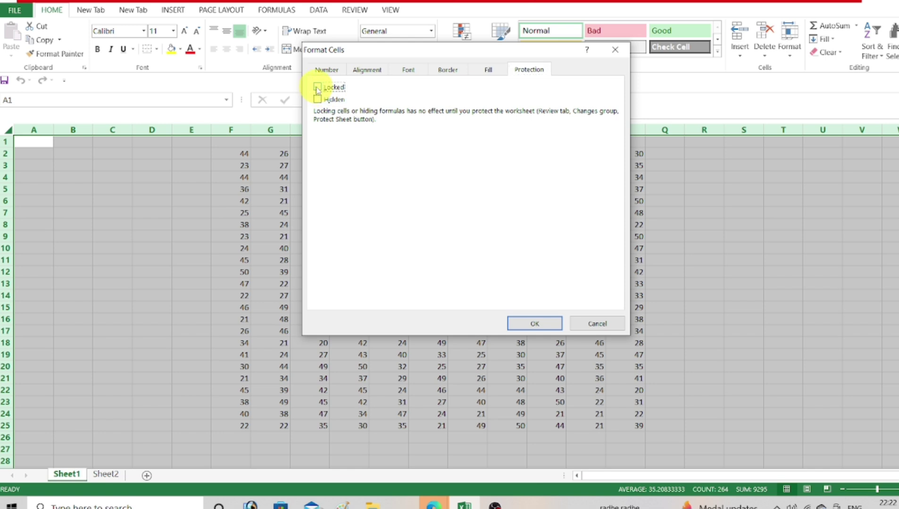
pyautogui.click(534, 324)
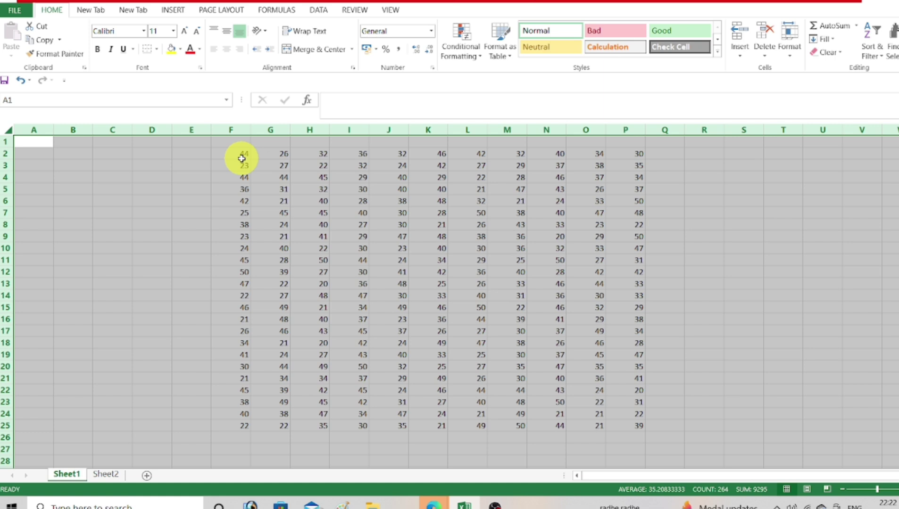
# Select F2:P25 and tick Locked in Format Cells > Protection.
pyautogui.moveTo(241, 158); pyautogui.dragTo(634, 425)
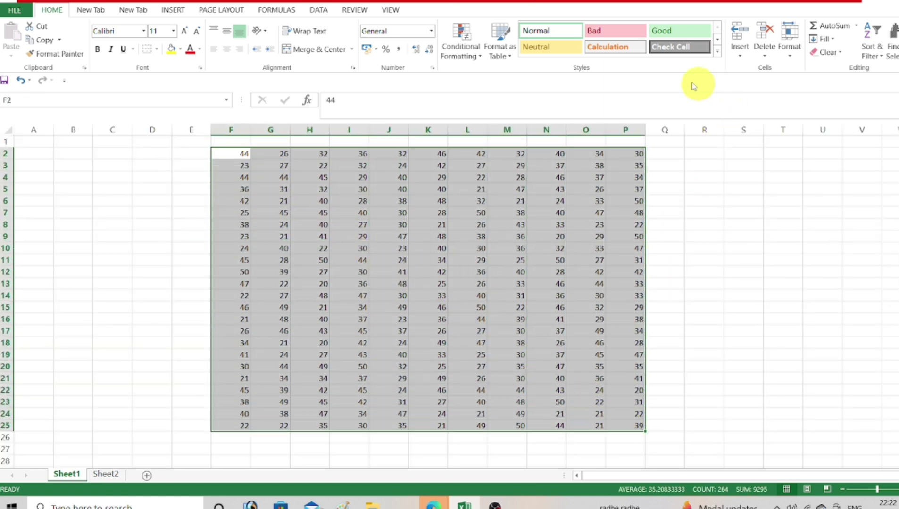
pyautogui.click(432, 67)
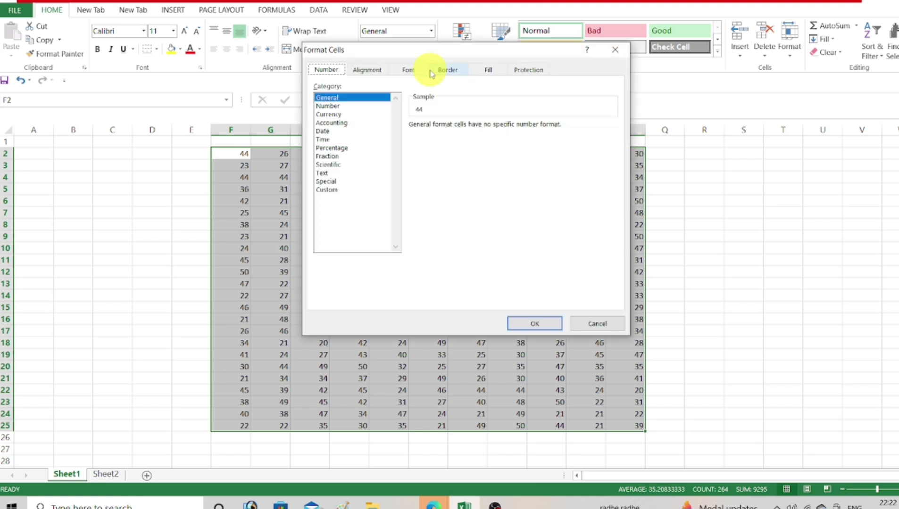
pyautogui.click(528, 69)
pyautogui.click(329, 92)
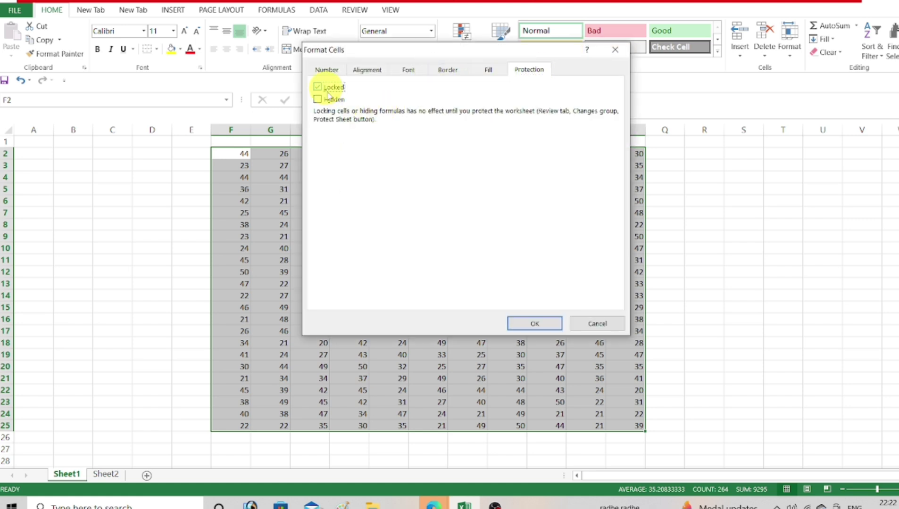
pyautogui.click(545, 324)
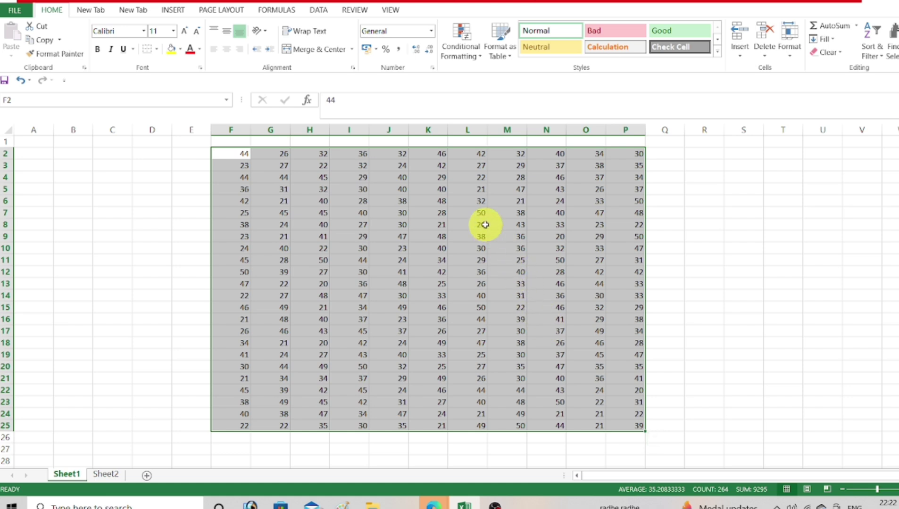
# Protect Sheet1 again via Home > Format > Protect Sheet, entering and confirming a password.
pyautogui.click(793, 46)
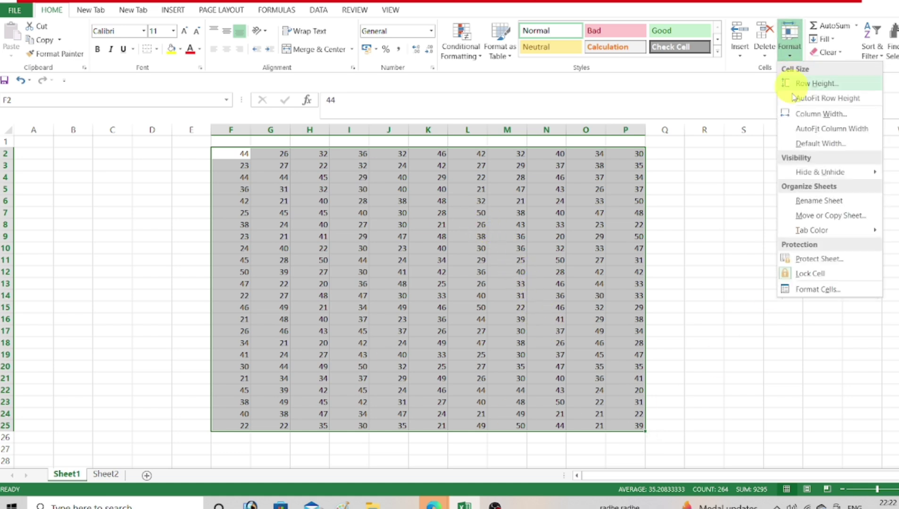
pyautogui.click(827, 265)
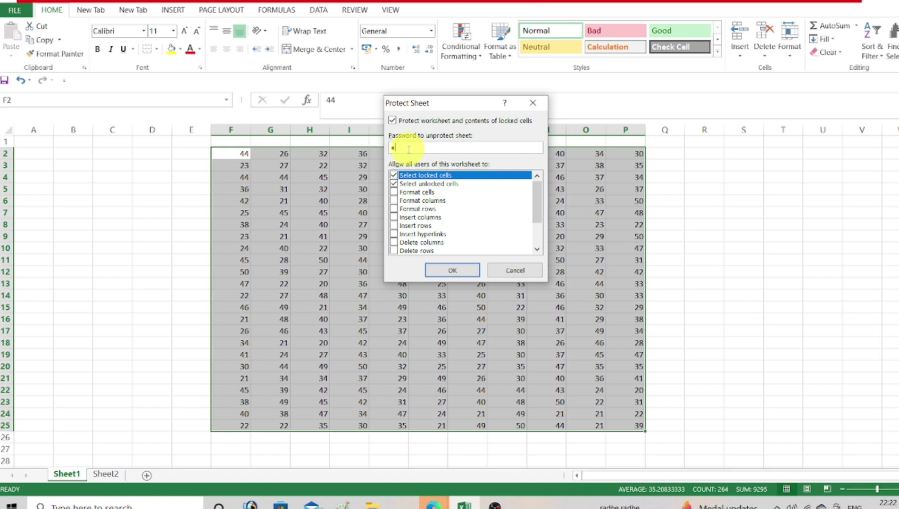
pyautogui.press('Return')
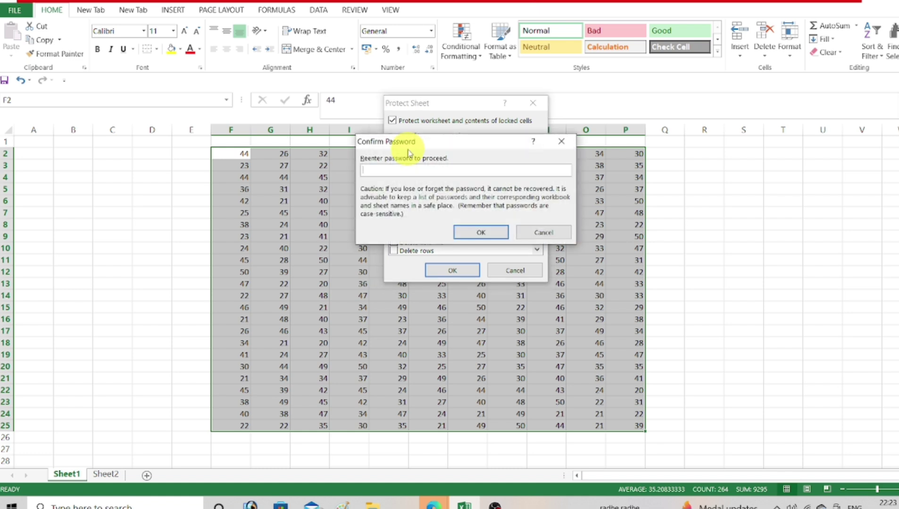
pyautogui.press('Return')
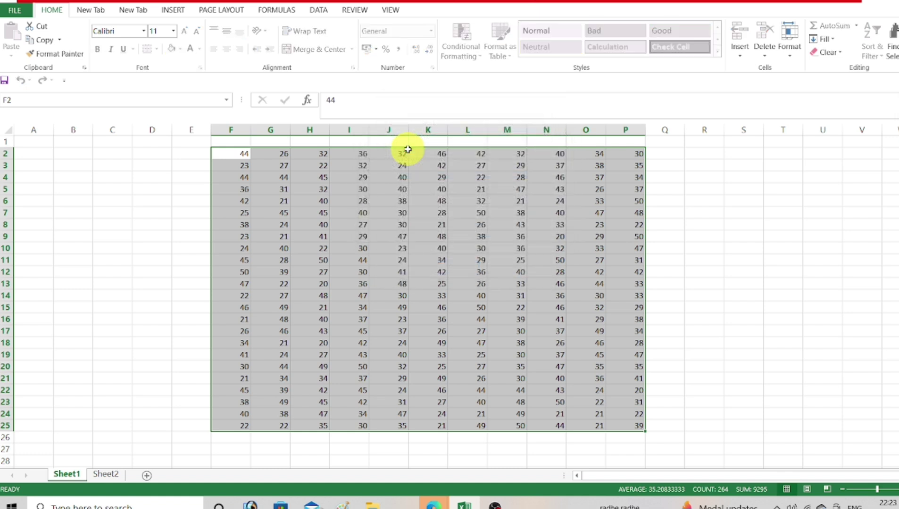
# Type 's' in Q8, confirm locked cells P8 and P7 refuse edits, then clear Q8.
pyautogui.click(660, 222)
pyautogui.write('s')
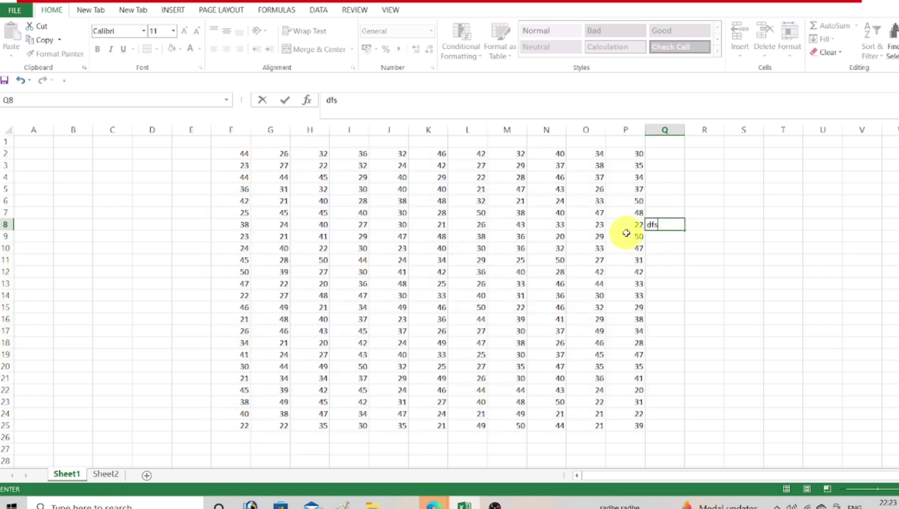
pyautogui.doubleClick(625, 225)
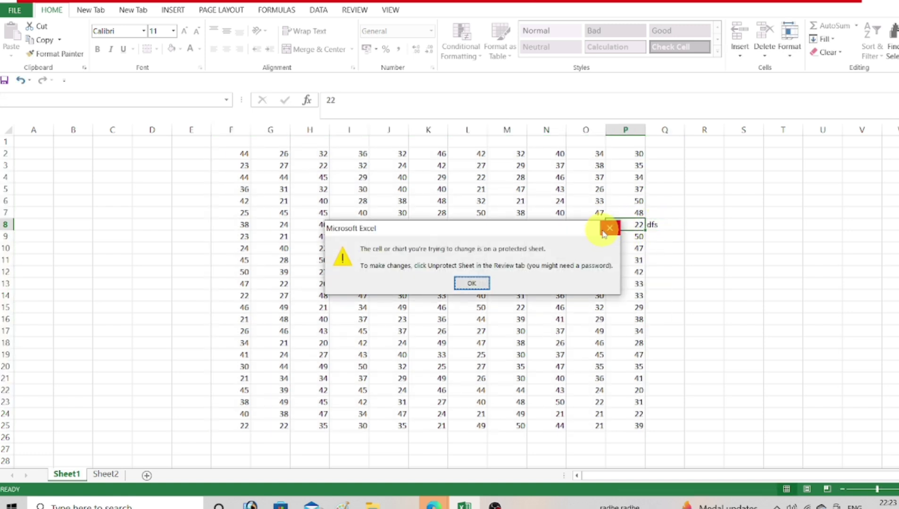
pyautogui.click(610, 228)
pyautogui.click(669, 223)
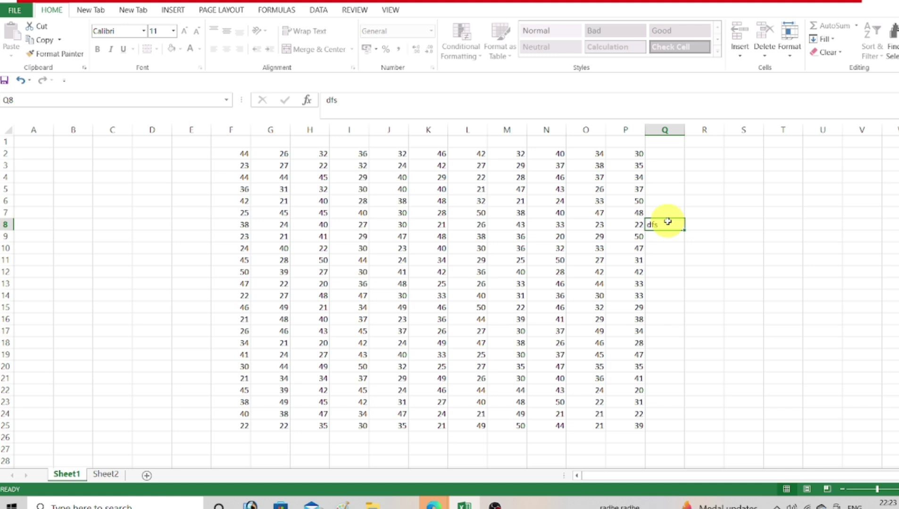
pyautogui.press('Return')
pyautogui.click(668, 222)
pyautogui.press('Delete')
pyautogui.doubleClick(627, 213)
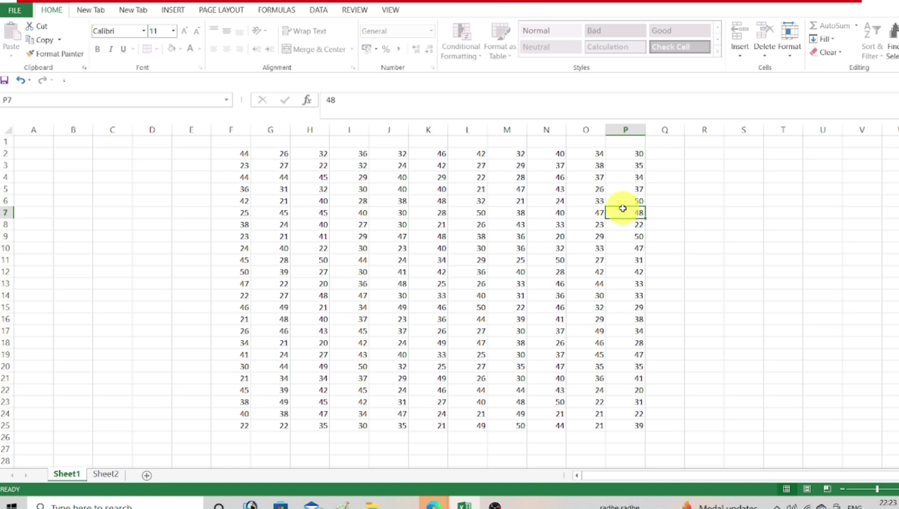
pyautogui.click(609, 229)
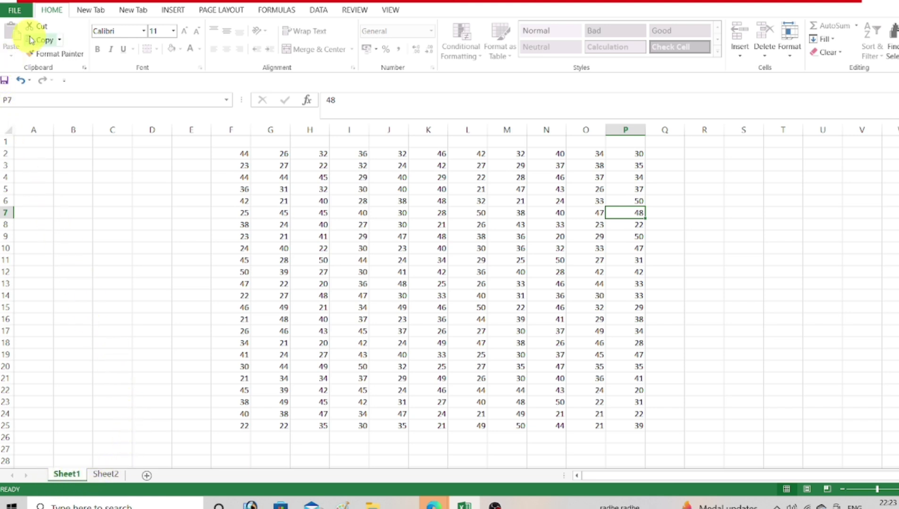
# Save the workbook as Book1 in a new Documents\password folder and close Excel.
pyautogui.click(14, 10)
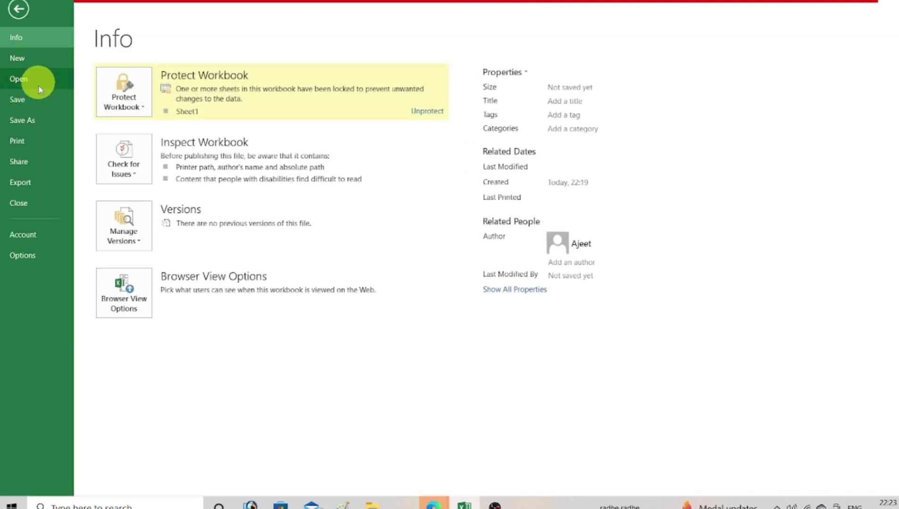
pyautogui.click(33, 105)
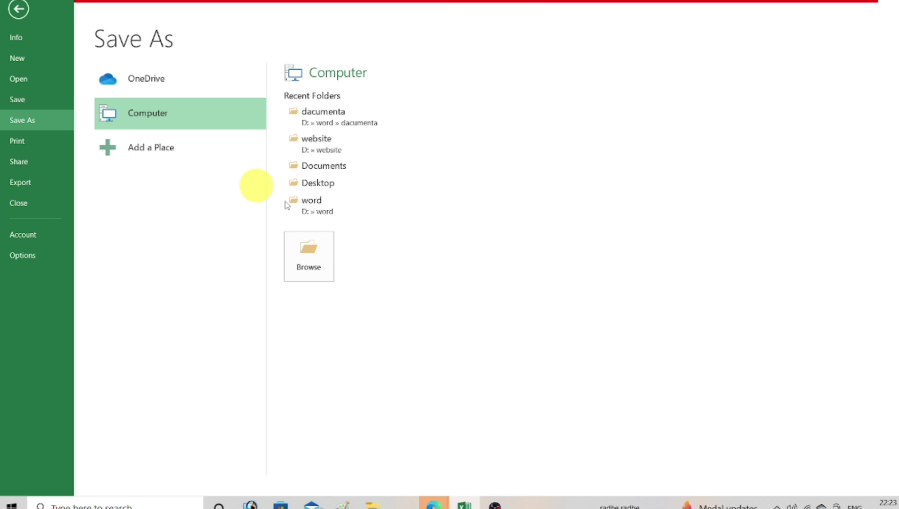
pyautogui.click(315, 266)
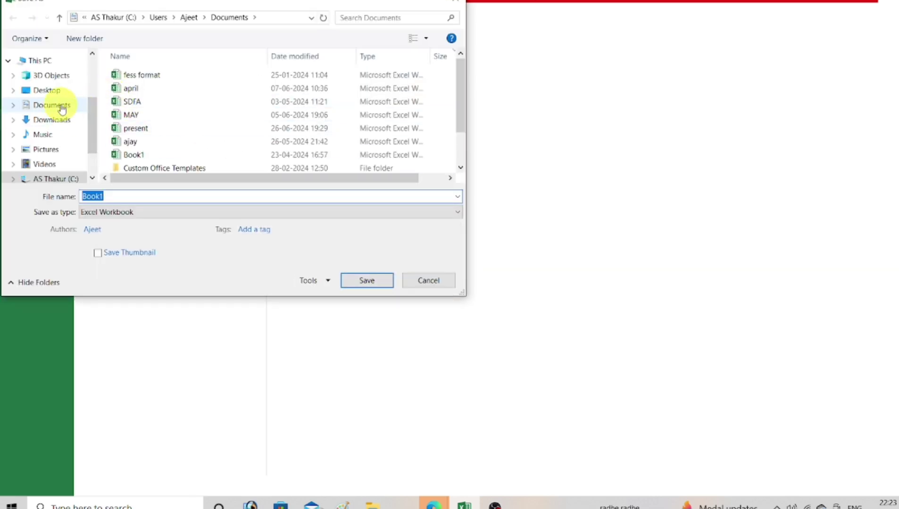
pyautogui.click(62, 108)
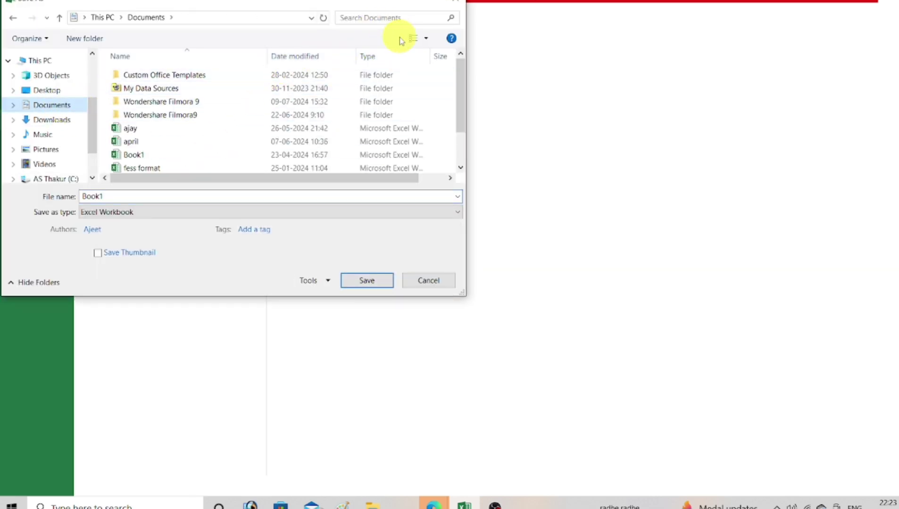
pyautogui.click(88, 38)
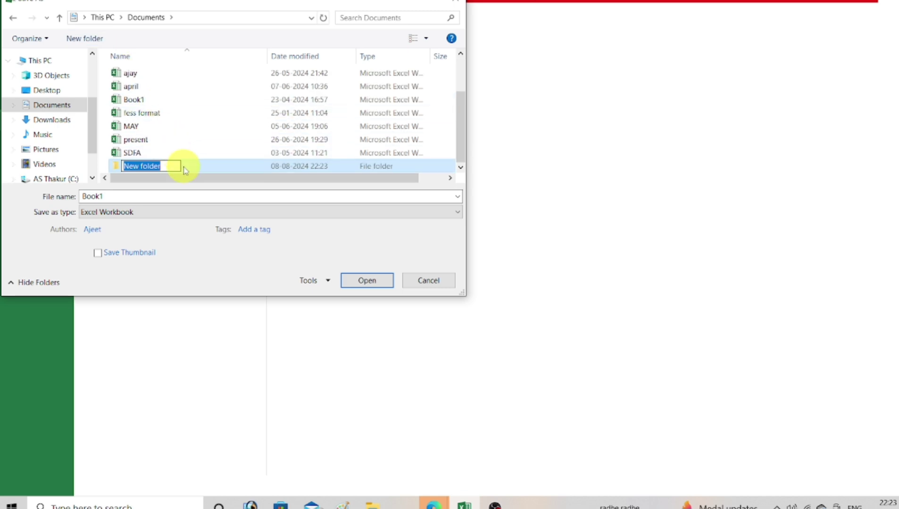
pyautogui.write('pass')
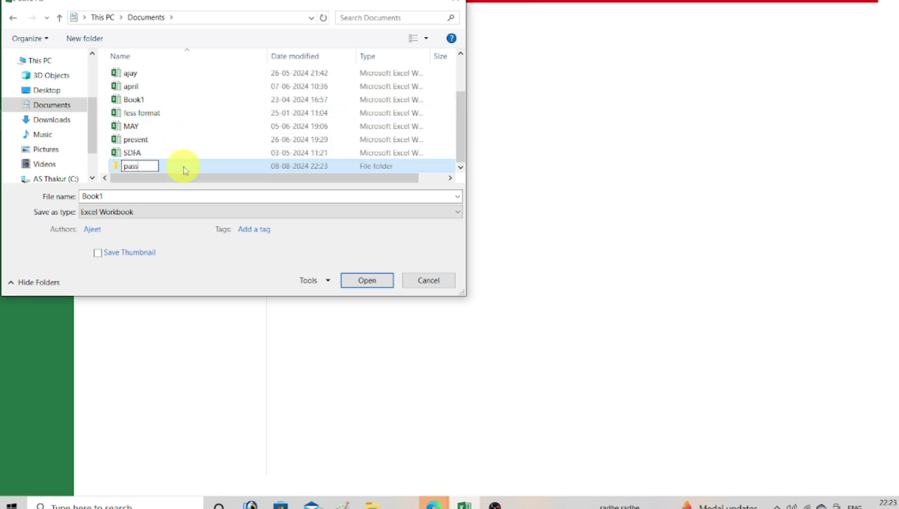
pyautogui.write('word')
pyautogui.doubleClick(247, 166)
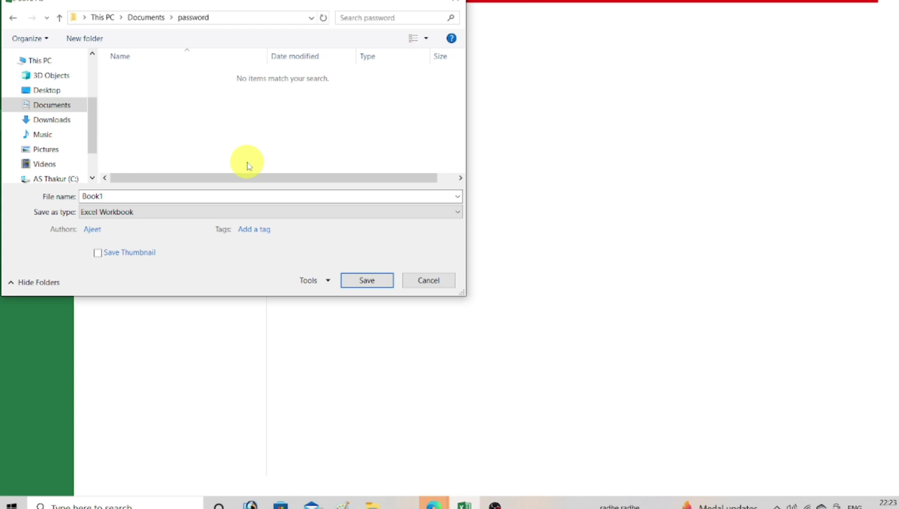
pyautogui.doubleClick(173, 195)
pyautogui.click(387, 279)
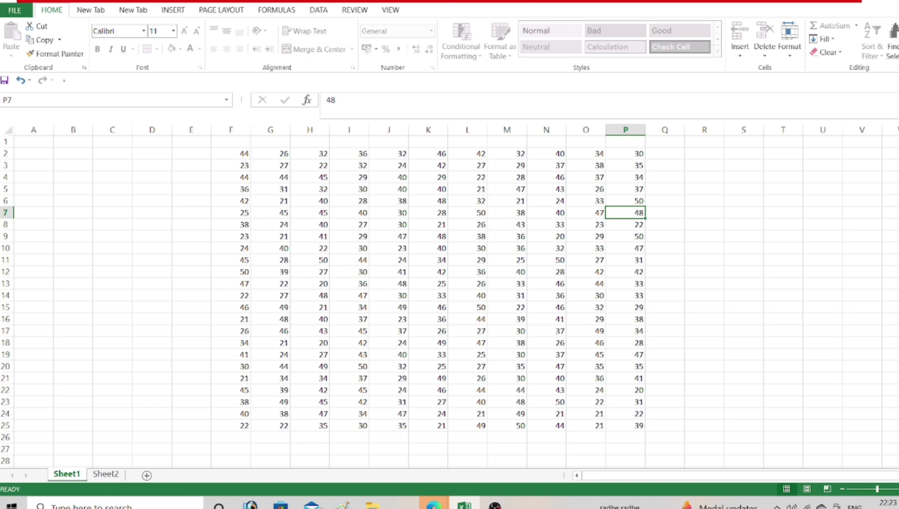
pyautogui.hotkey('alt', 'F4')
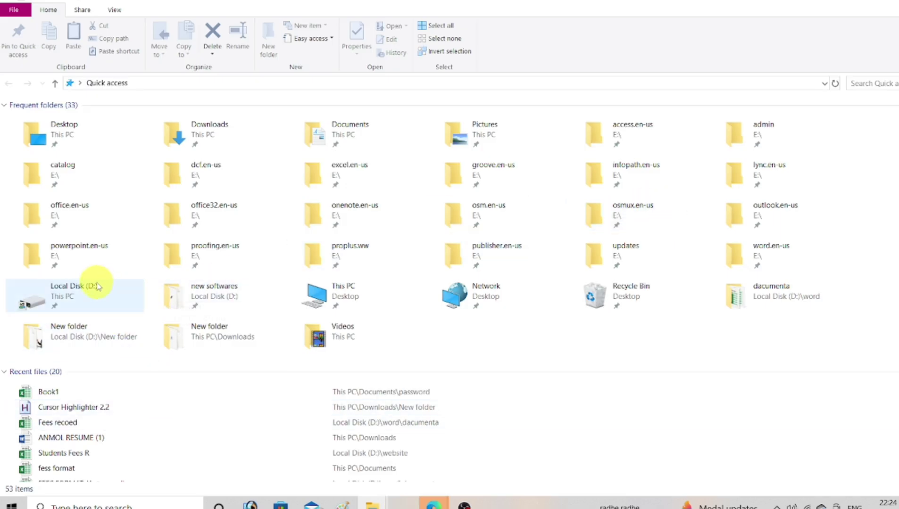
# Go to Documents\password and select the Book1 workbook.
pyautogui.doubleClick(321, 143)
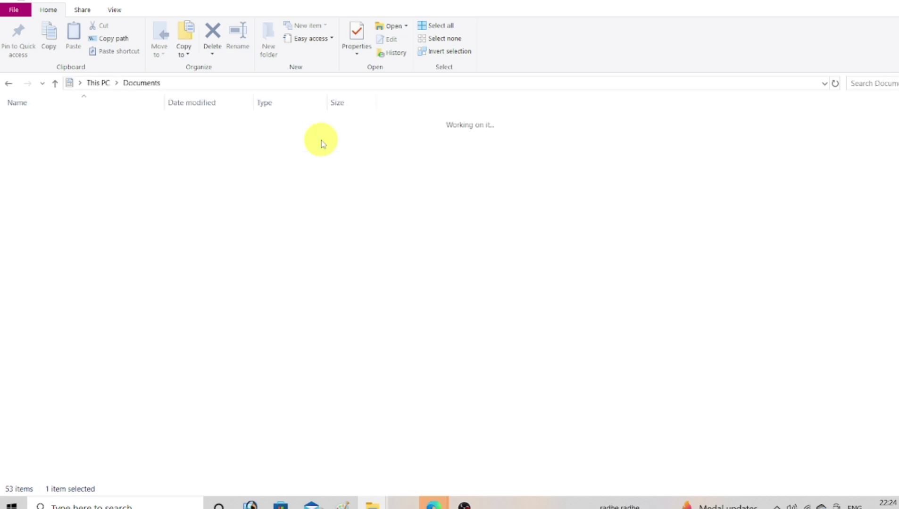
pyautogui.doubleClick(134, 152)
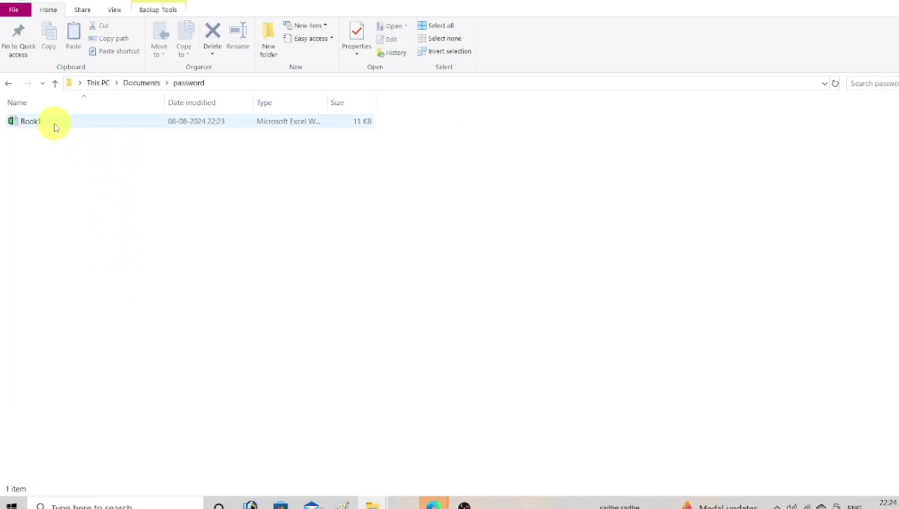
pyautogui.click(56, 128)
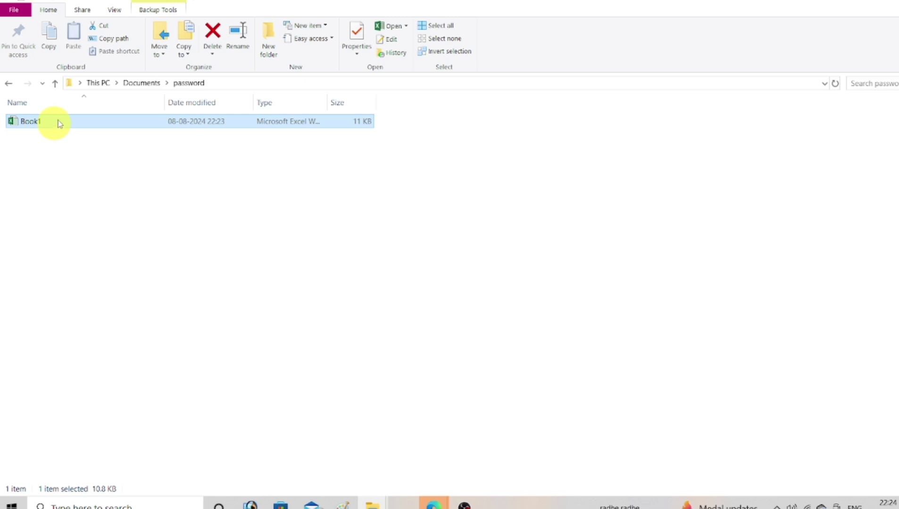
# Untick 'Hide extensions for known file types' in Folder Options and apply it.
pyautogui.click(114, 10)
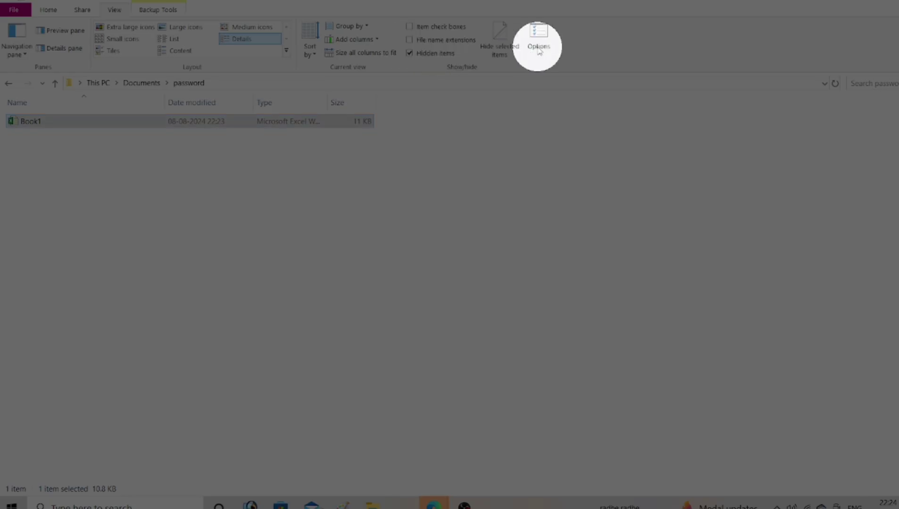
pyautogui.click(538, 54)
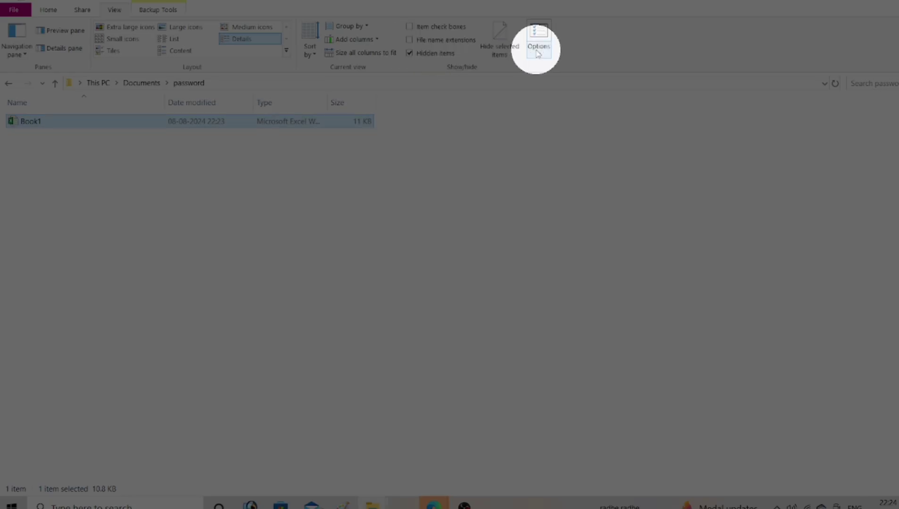
pyautogui.click(539, 54)
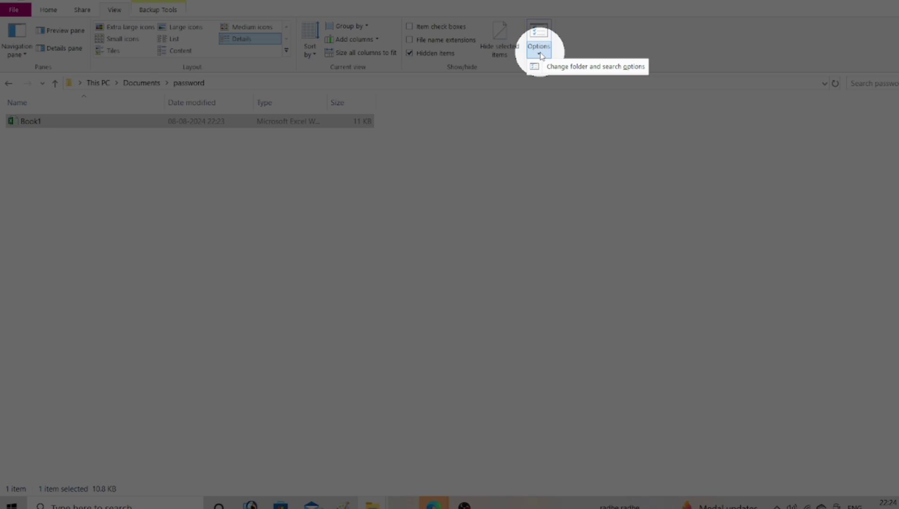
pyautogui.click(539, 55)
pyautogui.click(540, 55)
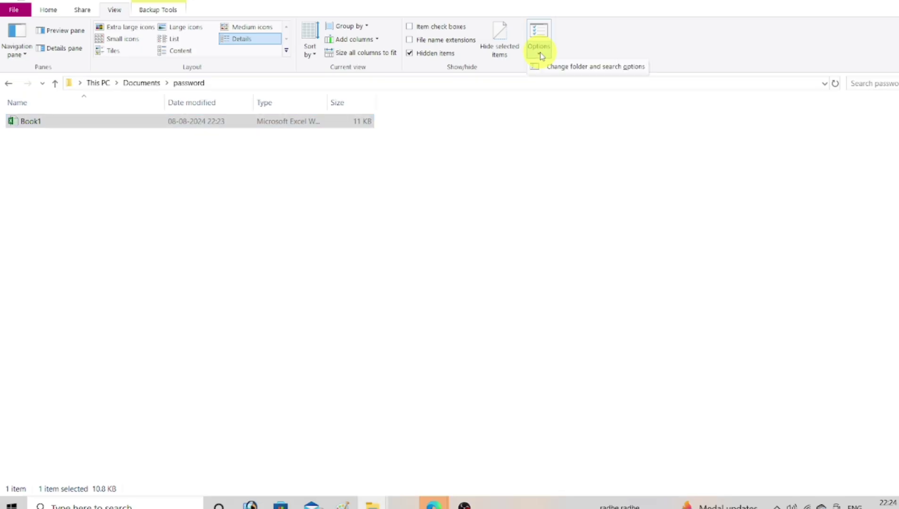
pyautogui.click(632, 70)
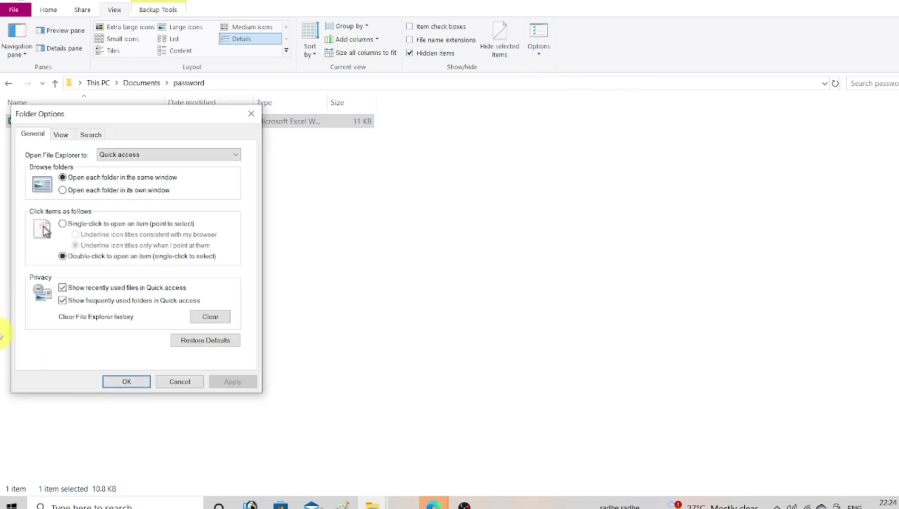
pyautogui.moveTo(152, 121); pyautogui.dragTo(472, 103)
pyautogui.click(381, 116)
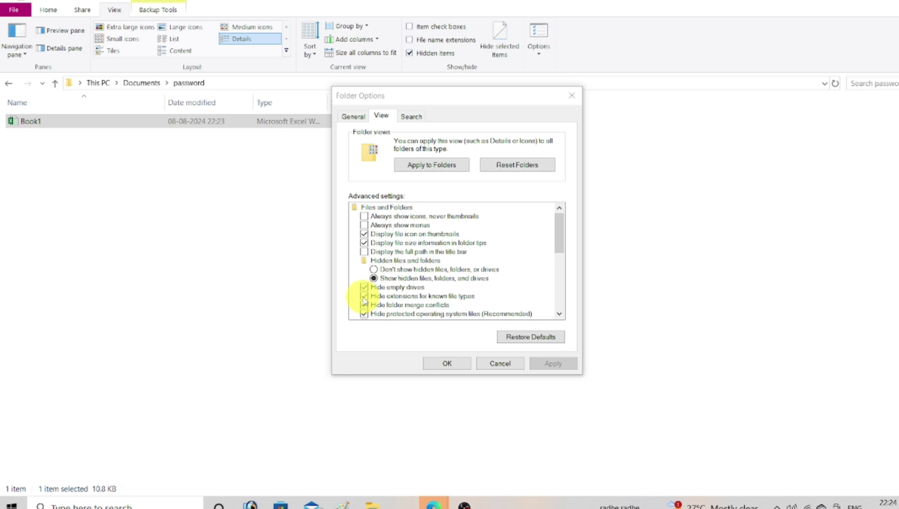
pyautogui.click(364, 297)
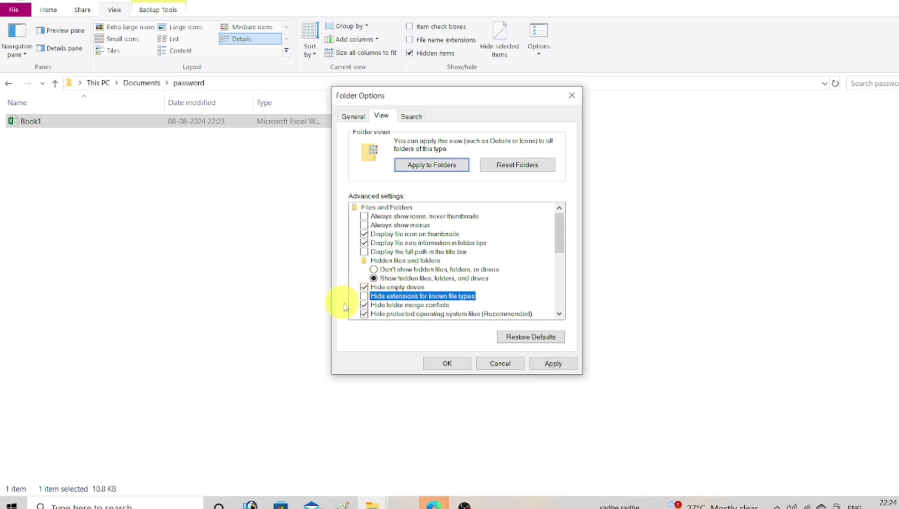
pyautogui.click(540, 356)
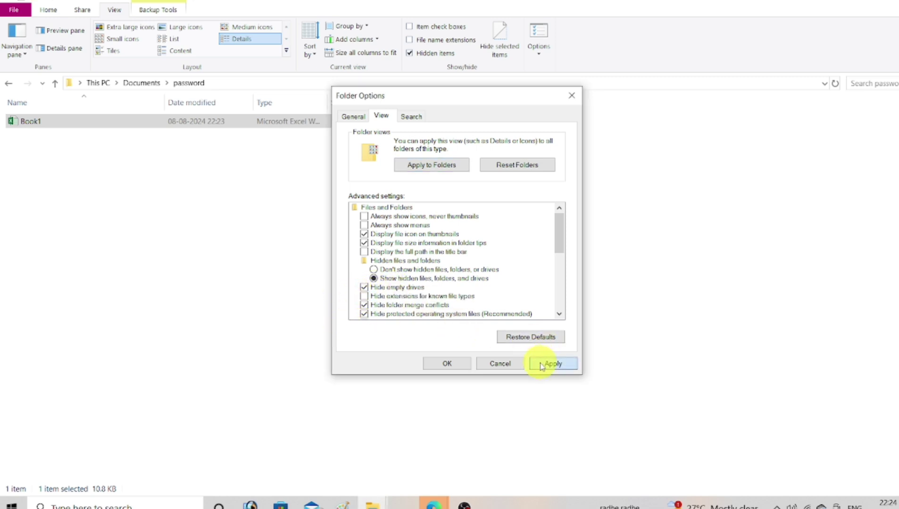
pyautogui.click(446, 364)
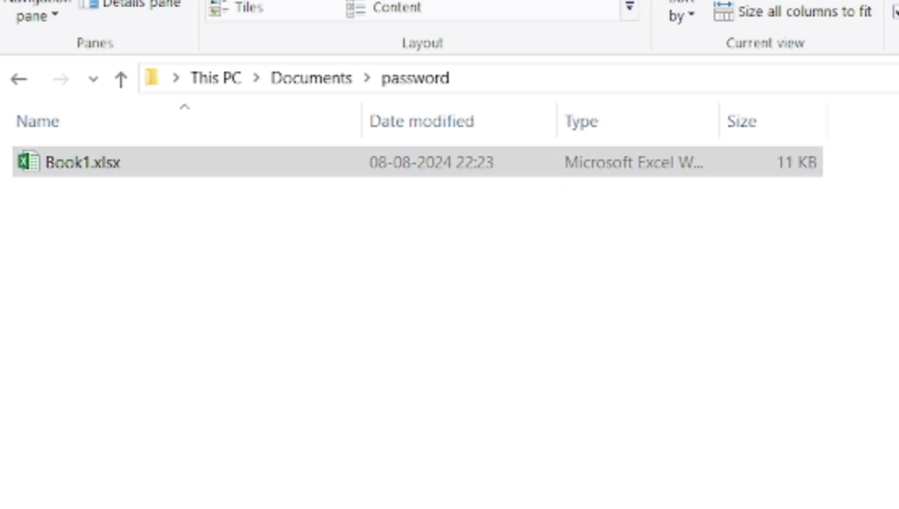
# Rename Book1.xlsx to Book1.zip and accept the extension-change warning.
pyautogui.click(85, 165)
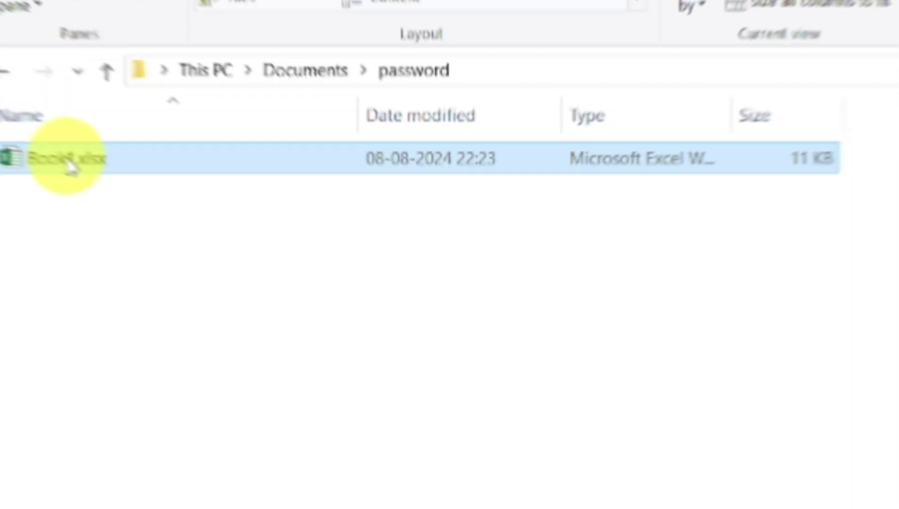
pyautogui.click(70, 165)
pyautogui.click(118, 160)
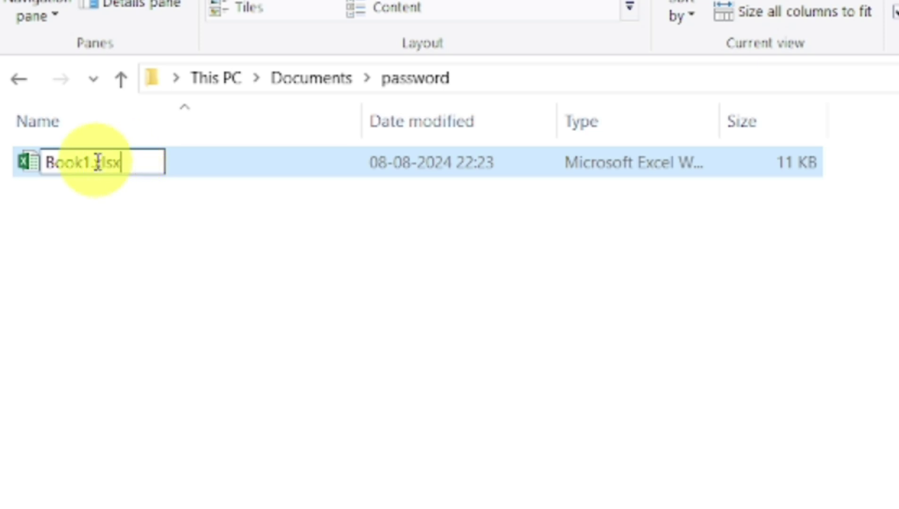
pyautogui.press('BackSpace')
pyautogui.press('BackSpace')
pyautogui.press('BackSpace')
pyautogui.press('BackSpace')
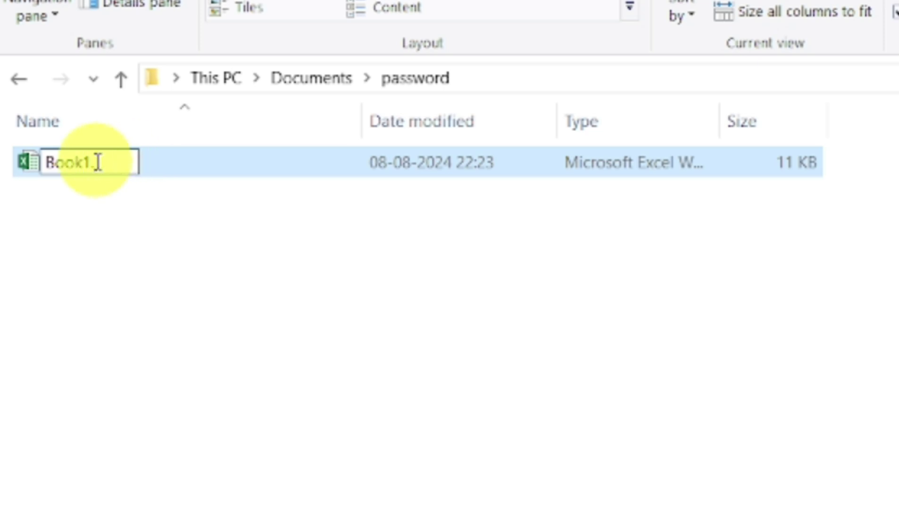
pyautogui.write('zip')
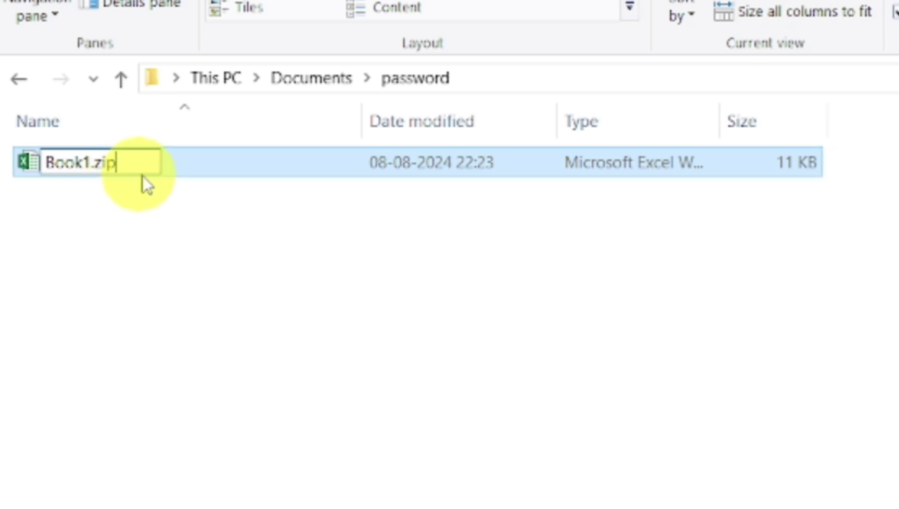
pyautogui.press('Return')
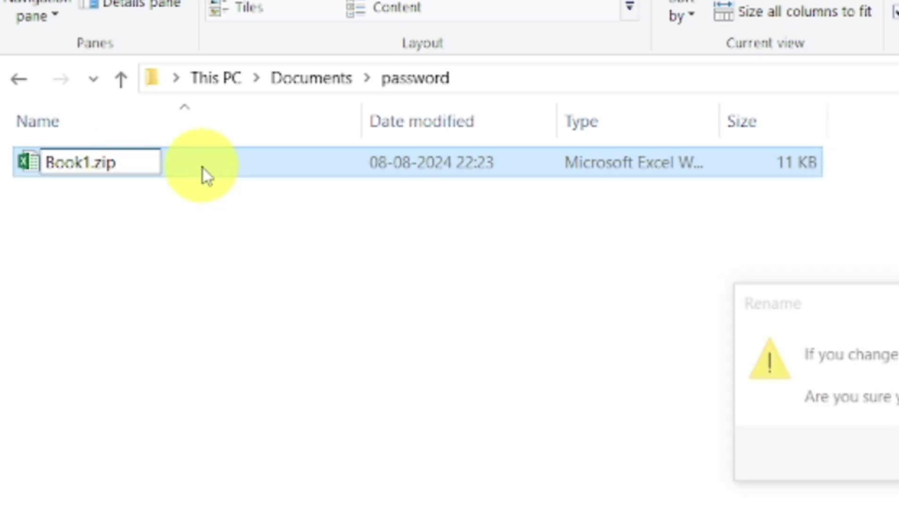
pyautogui.press('Return')
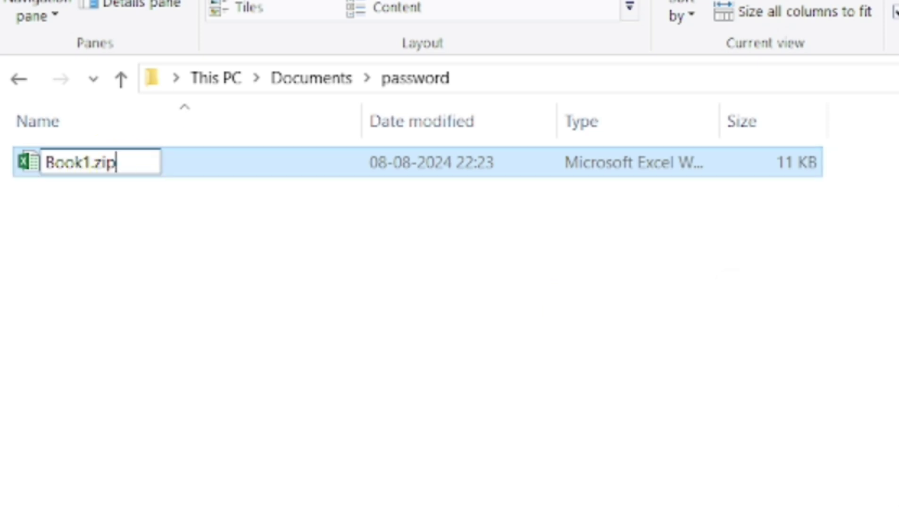
# Extract Book1.zip into the password folder and browse into xl\worksheets.
pyautogui.rightClick(163, 177)
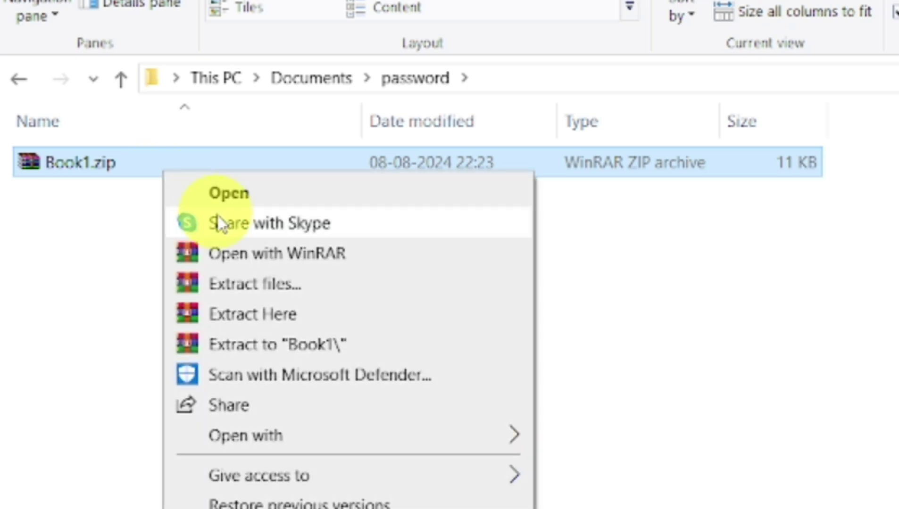
pyautogui.click(252, 322)
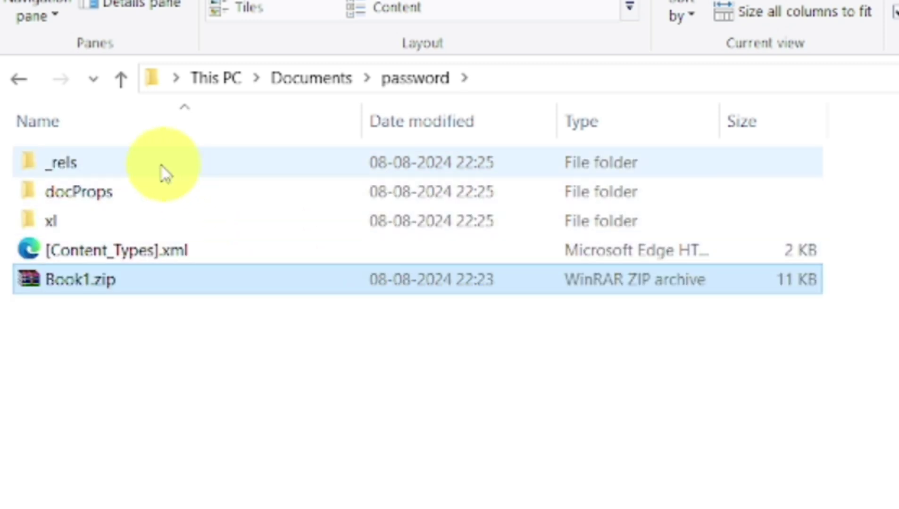
pyautogui.doubleClick(125, 231)
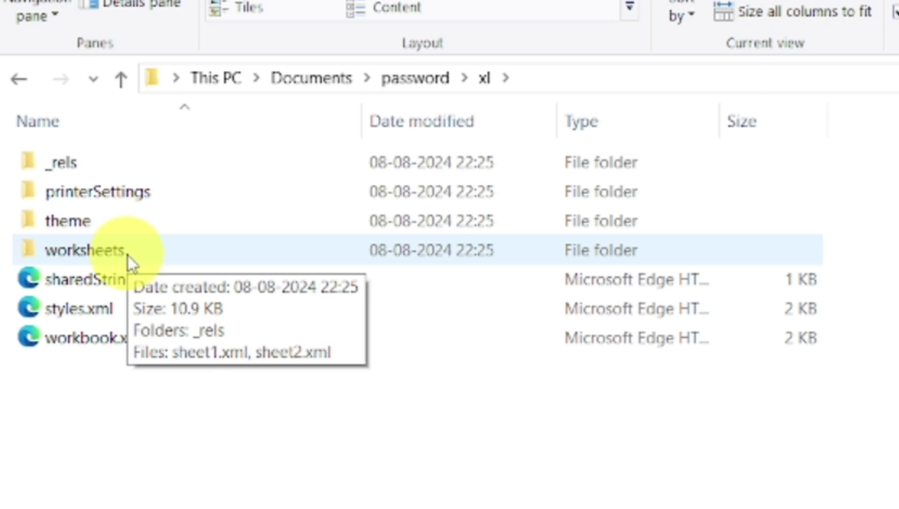
pyautogui.doubleClick(127, 256)
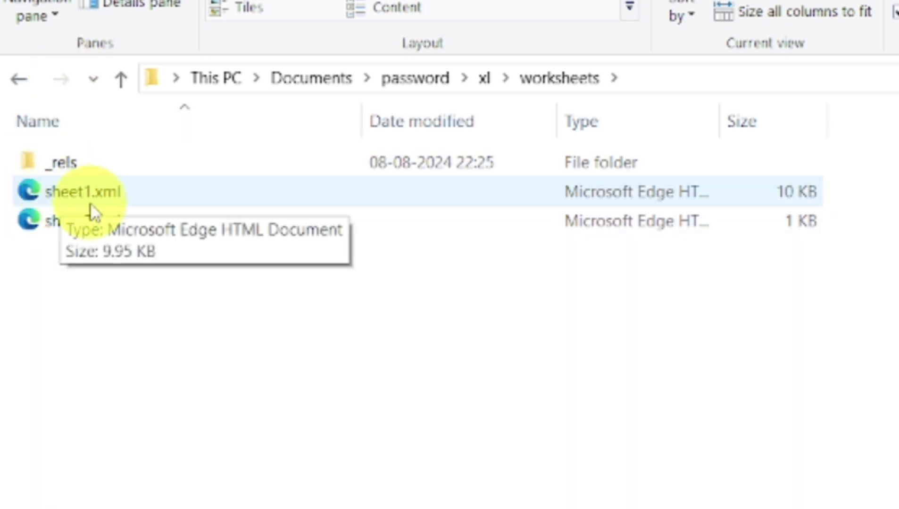
# Open sheet1.xml with Notepad.
pyautogui.click(94, 204)
pyautogui.rightClick(94, 202)
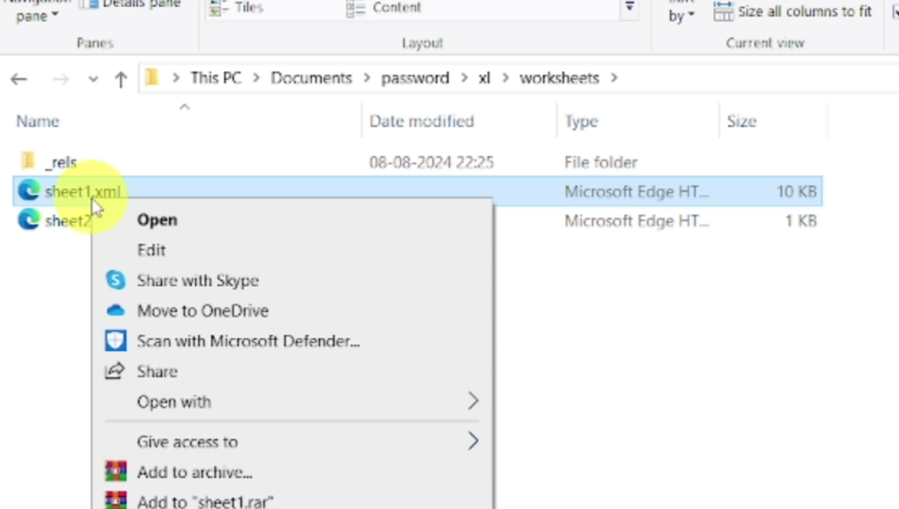
pyautogui.moveTo(174, 402)
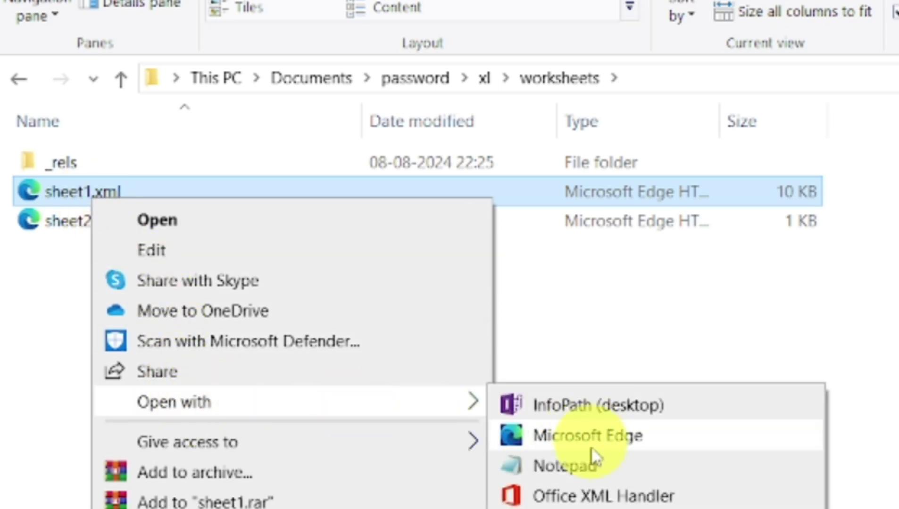
pyautogui.click(590, 467)
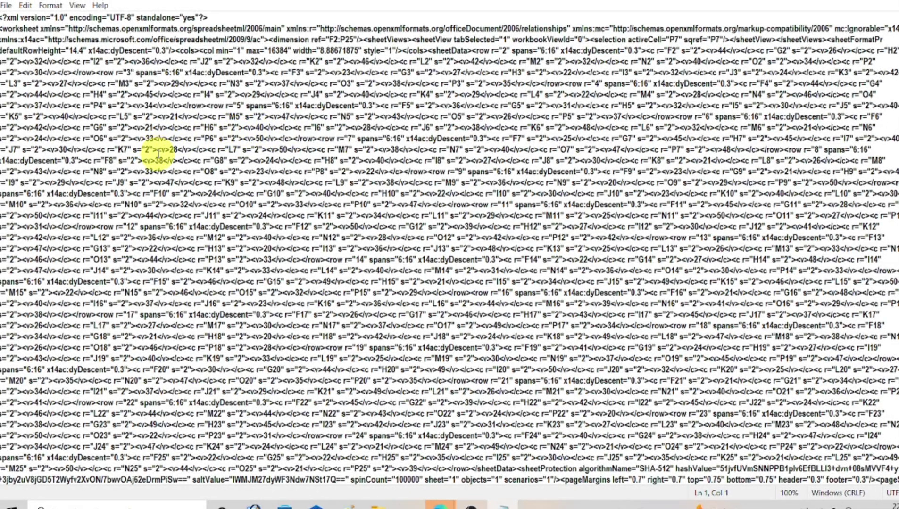
# Search sheet1.xml for 'protection' to locate the sheetProtection element.
pyautogui.hotkey('ctrl', 'f')
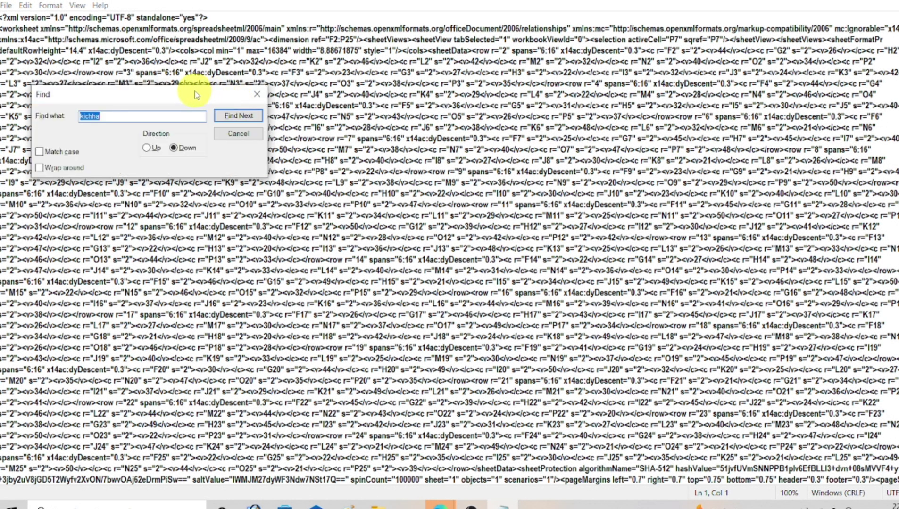
pyautogui.moveTo(191, 90); pyautogui.dragTo(295, 85)
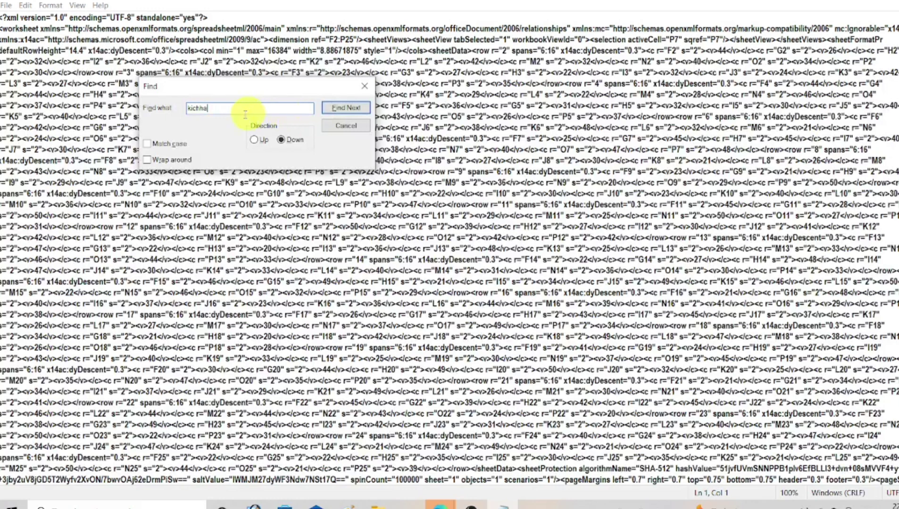
pyautogui.write('protection')
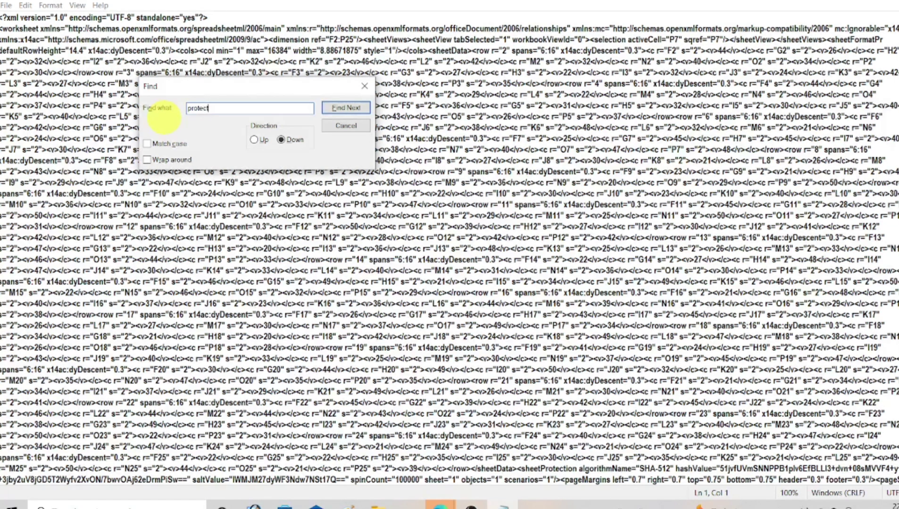
pyautogui.click(346, 108)
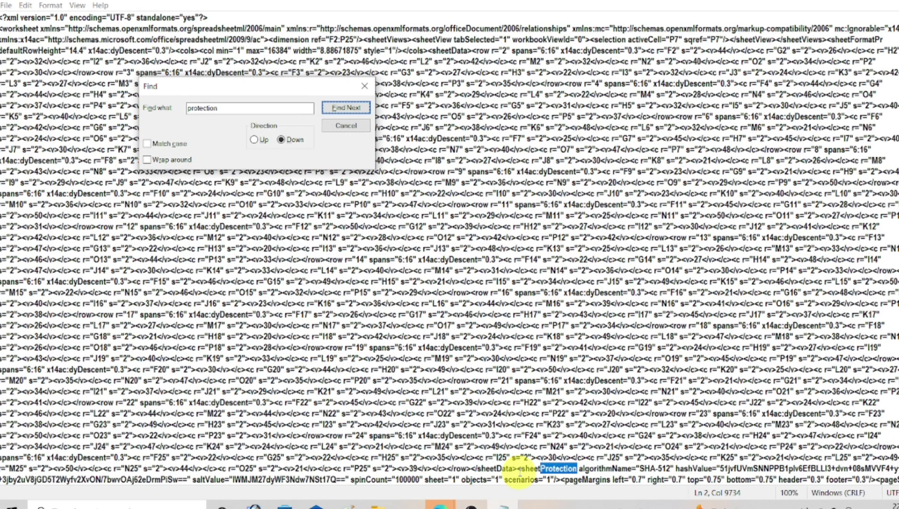
pyautogui.click(364, 86)
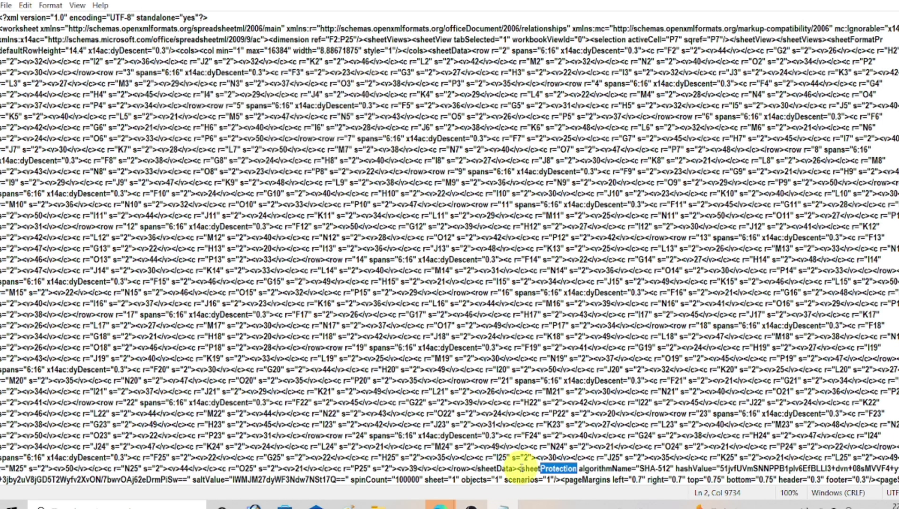
# Delete the whole <sheetProtection .../> element from sheet1.xml and save the file.
pyautogui.click(519, 469)
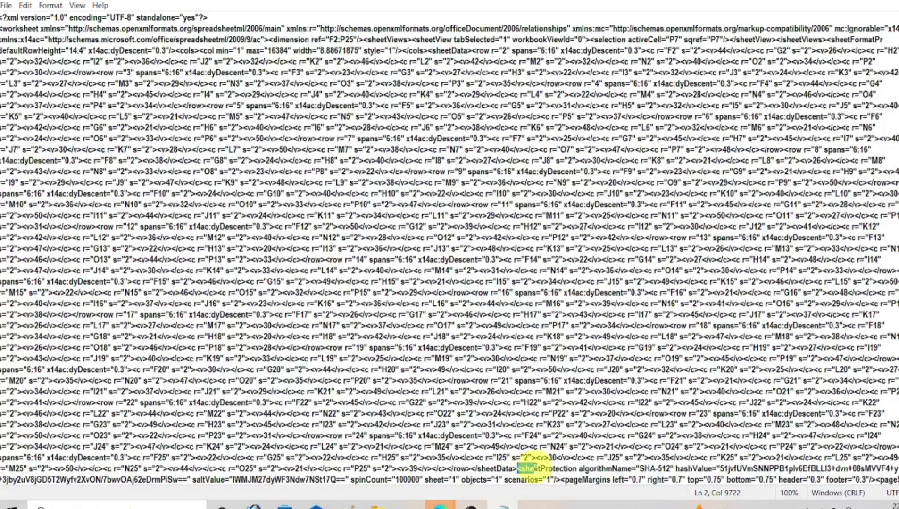
pyautogui.moveTo(519, 470); pyautogui.dragTo(763, 471)
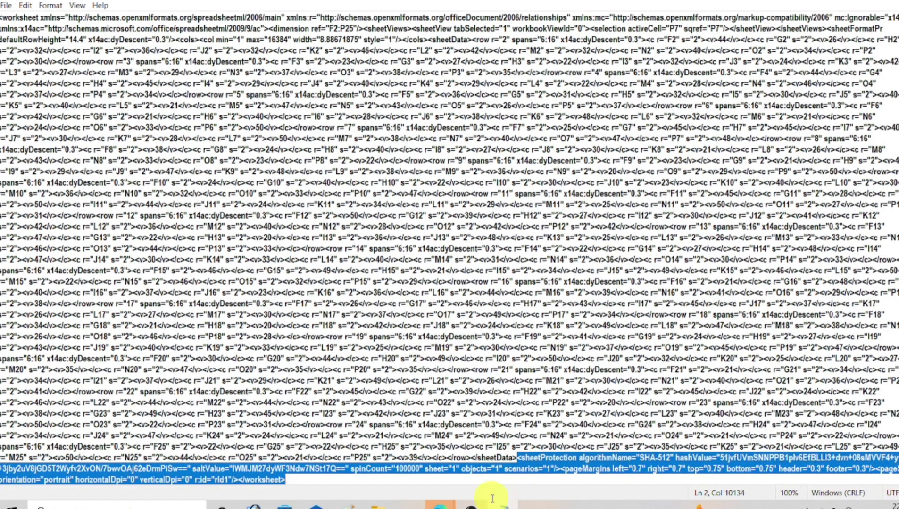
pyautogui.moveTo(764, 474)
pyautogui.mouseDown()
pyautogui.moveTo(250, 500)
pyautogui.moveTo(102, 477)
pyautogui.moveTo(180, 465)
pyautogui.moveTo(752, 465)
pyautogui.moveTo(797, 441)
pyautogui.moveTo(893, 446)
pyautogui.moveTo(811, 471)
pyautogui.moveTo(177, 473)
pyautogui.moveTo(297, 475)
pyautogui.mouseUp()
pyautogui.moveTo(540, 473); pyautogui.dragTo(561, 473)
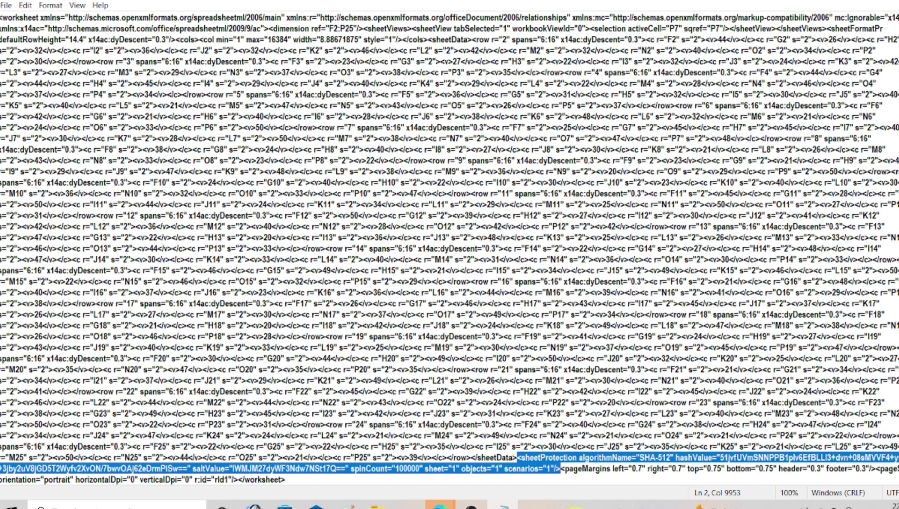
pyautogui.press('Delete')
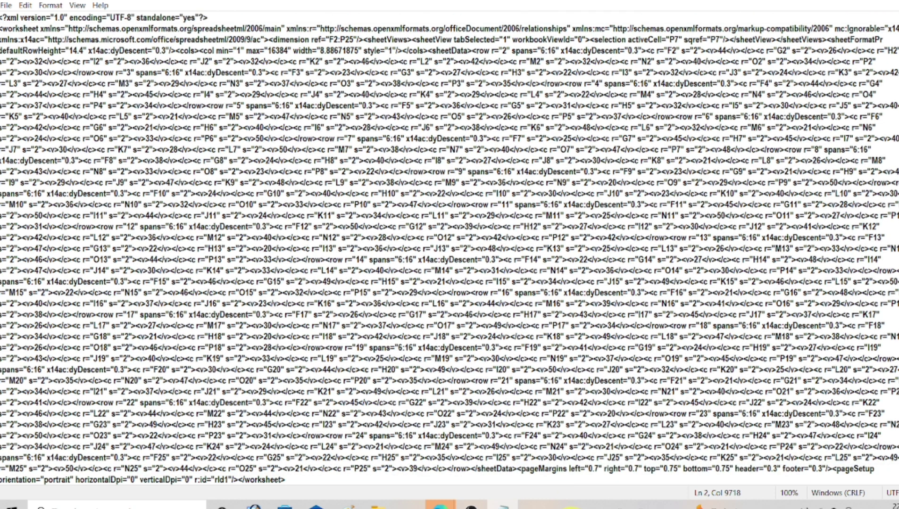
pyautogui.click(4, 5)
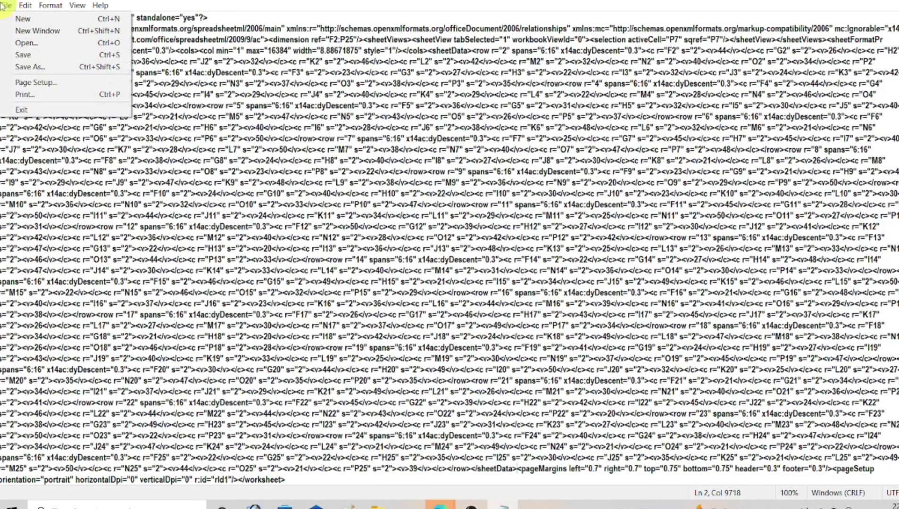
pyautogui.click(20, 55)
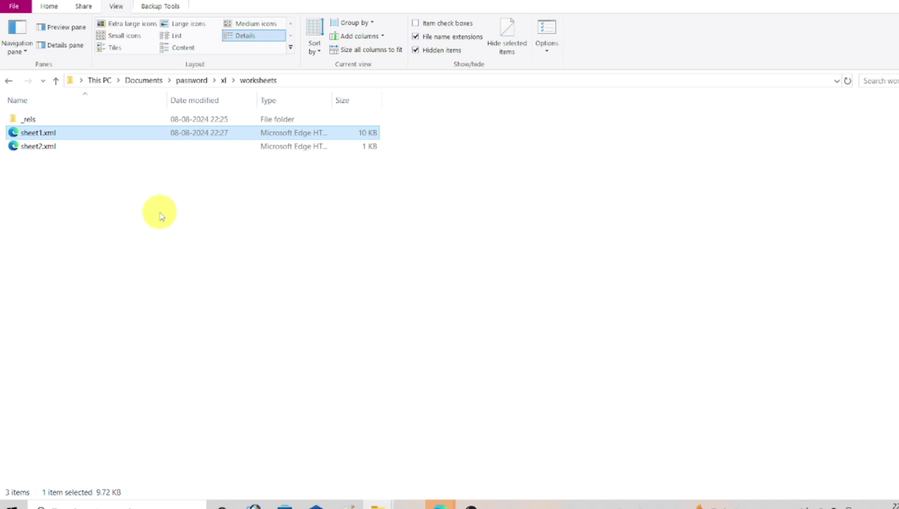
# Compress _rels, docProps, xl and [Content_Types].xml in the password folder into a ZIP archive.
pyautogui.click(10, 81)
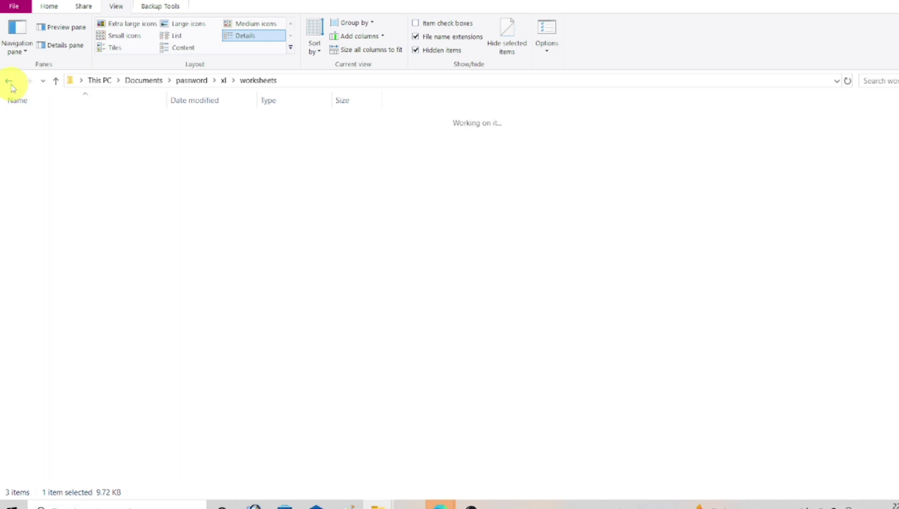
pyautogui.click(9, 83)
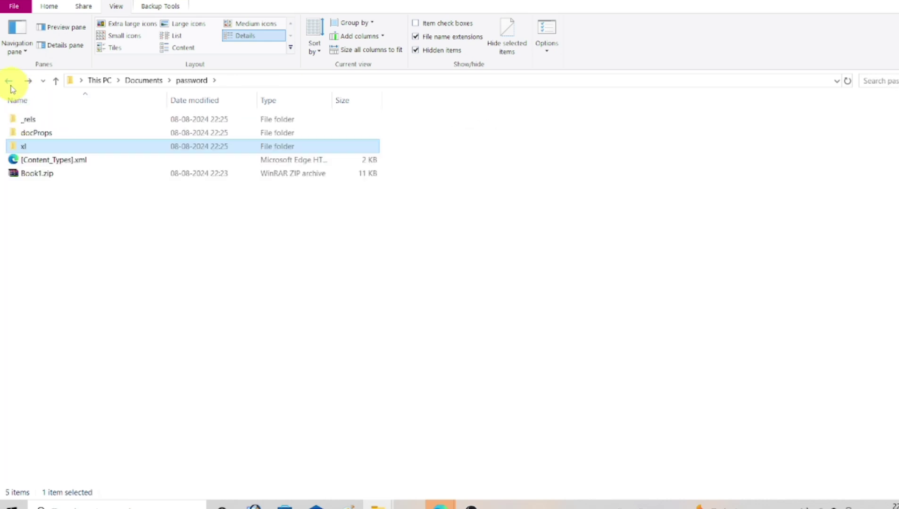
pyautogui.moveTo(3, 122); pyautogui.dragTo(41, 165)
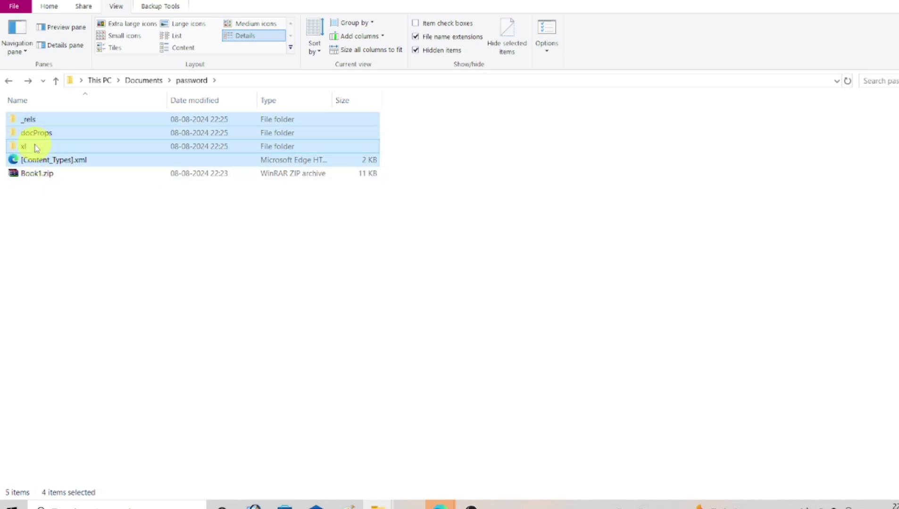
pyautogui.rightClick(35, 144)
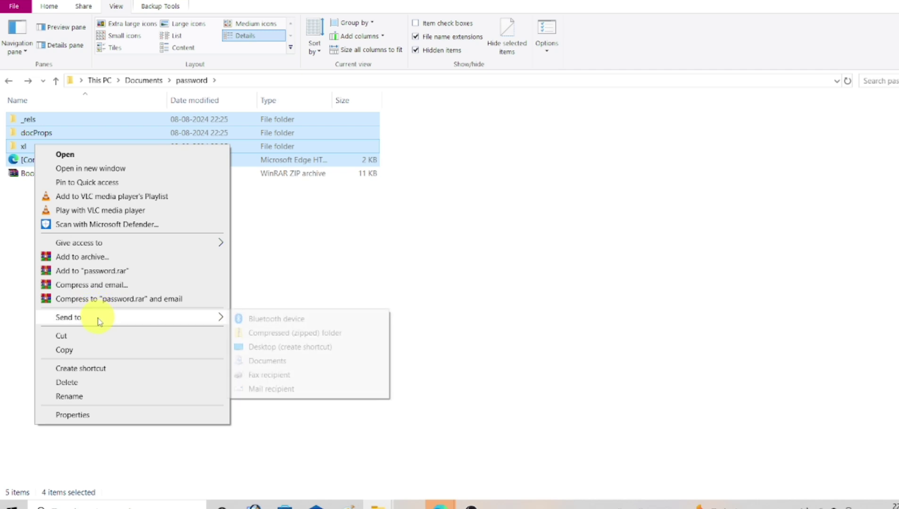
pyautogui.moveTo(68, 317)
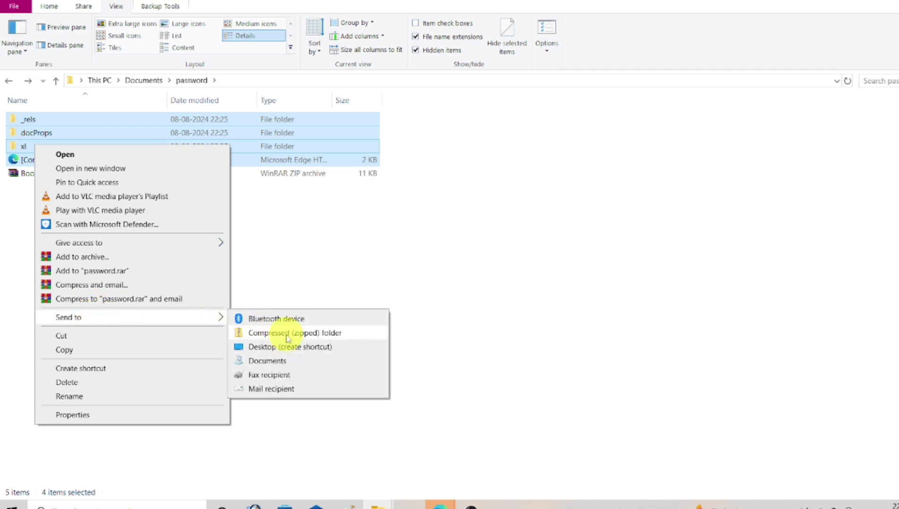
pyautogui.click(283, 333)
# Rename the new archive to xl.xlsx and open it in Excel.
pyautogui.click(51, 187)
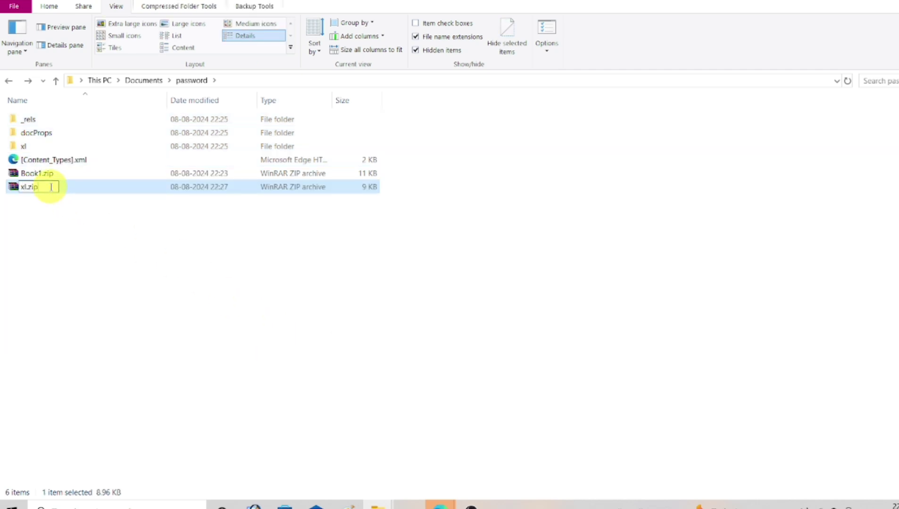
pyautogui.press('BackSpace')
pyautogui.press('BackSpace')
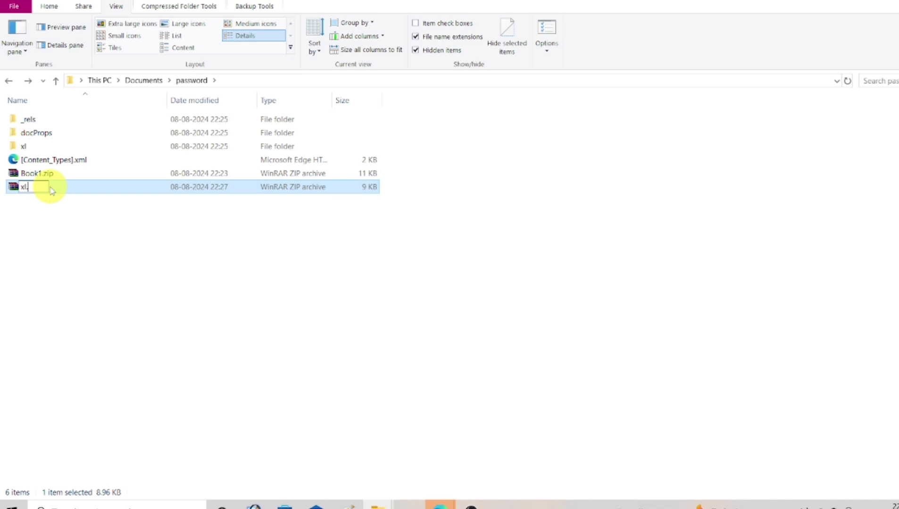
pyautogui.press('BackSpace')
pyautogui.write('xlsx')
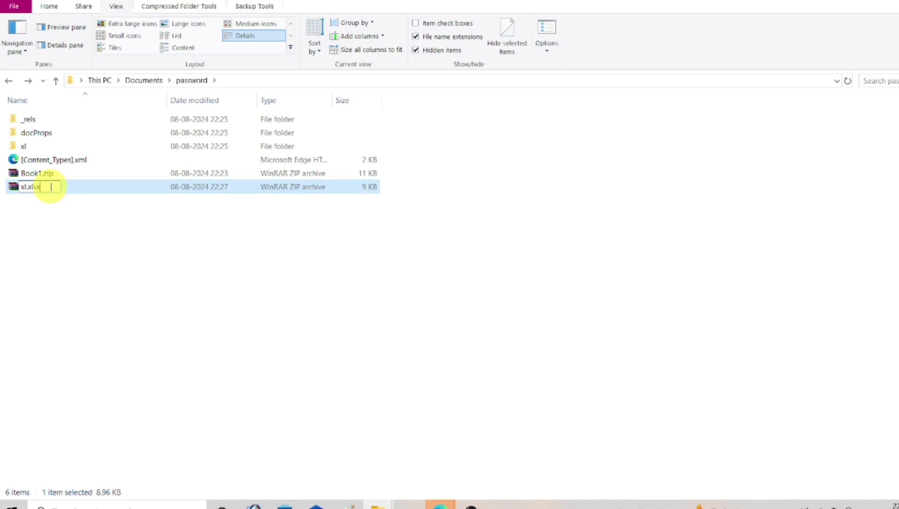
pyautogui.press('Return')
pyautogui.press('Return')
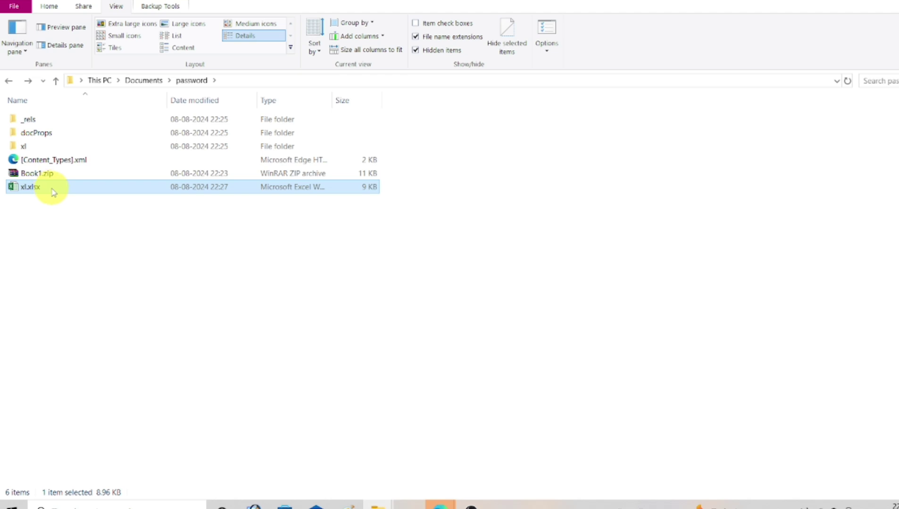
pyautogui.doubleClick(53, 187)
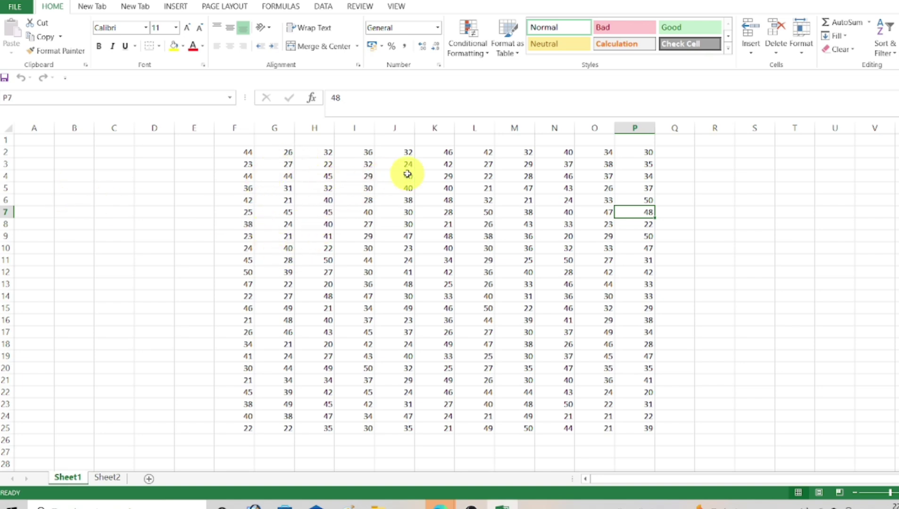
# Dismiss the activation notice and enter 'sdfs' into cells O8 and O11.
pyautogui.click(439, 156)
pyautogui.click(433, 174)
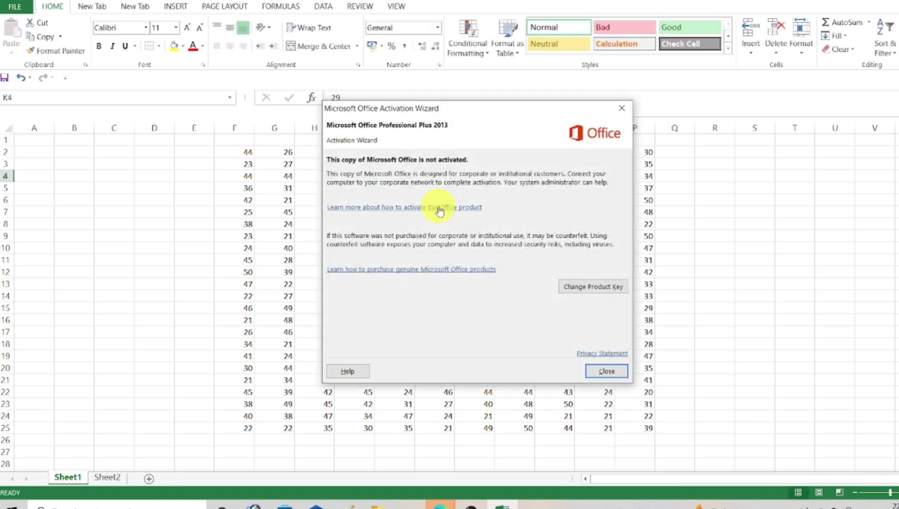
pyautogui.click(621, 108)
pyautogui.click(584, 225)
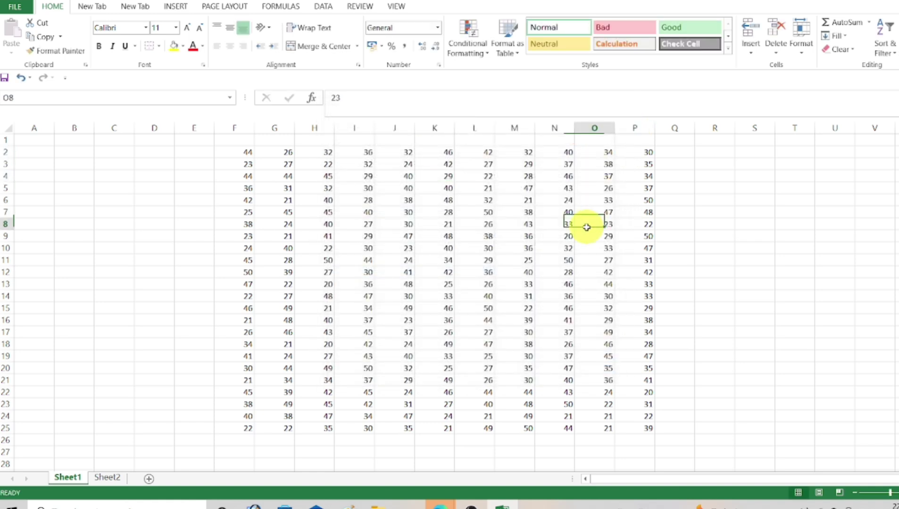
pyautogui.write('sdfs')
pyautogui.click(580, 258)
pyautogui.write('sdfs')
pyautogui.press('Return')
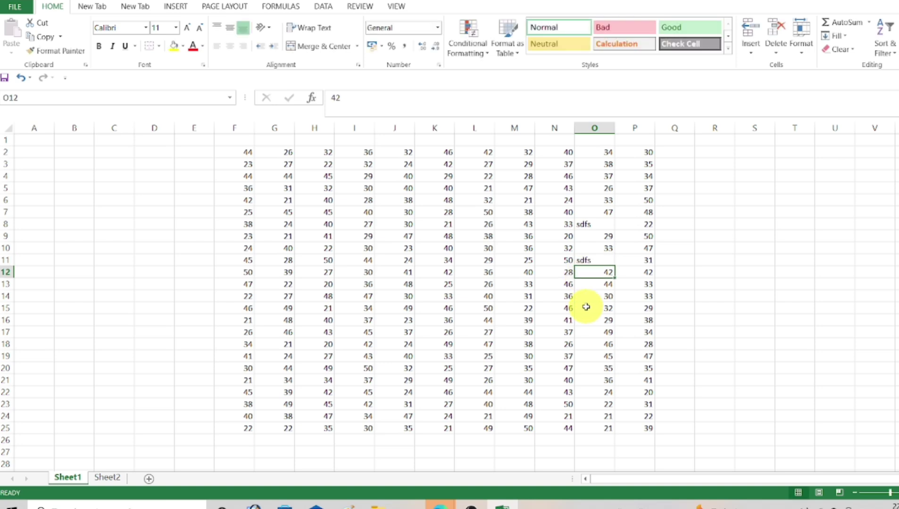
pyautogui.click(586, 307)
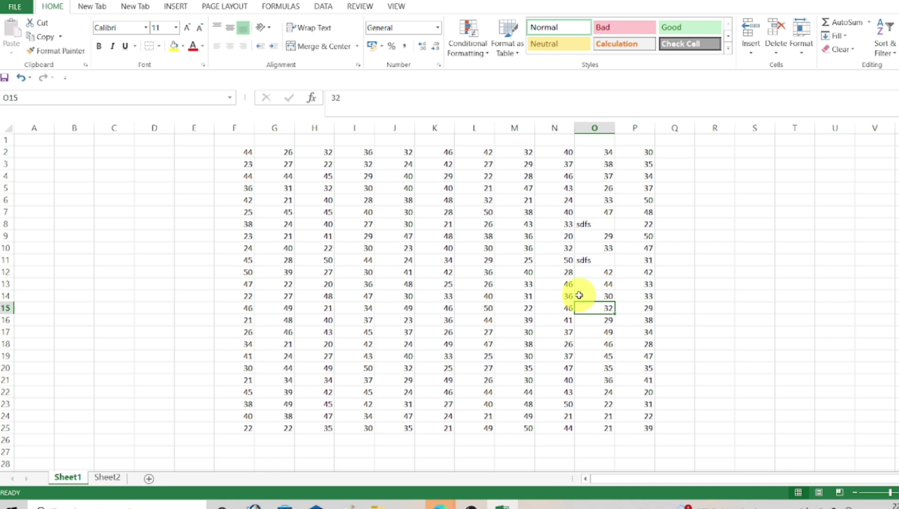
# Start a Save As and browse to the Documents\password folder.
pyautogui.click(197, 260)
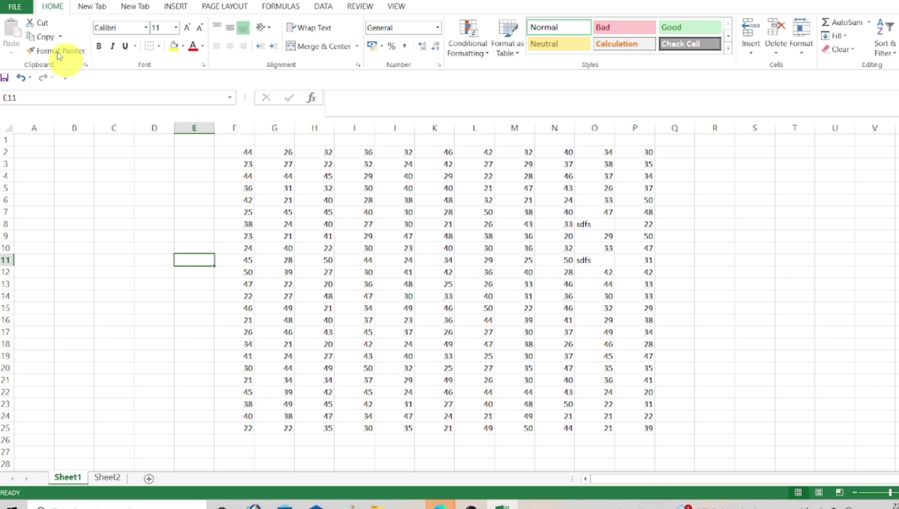
pyautogui.click(13, 9)
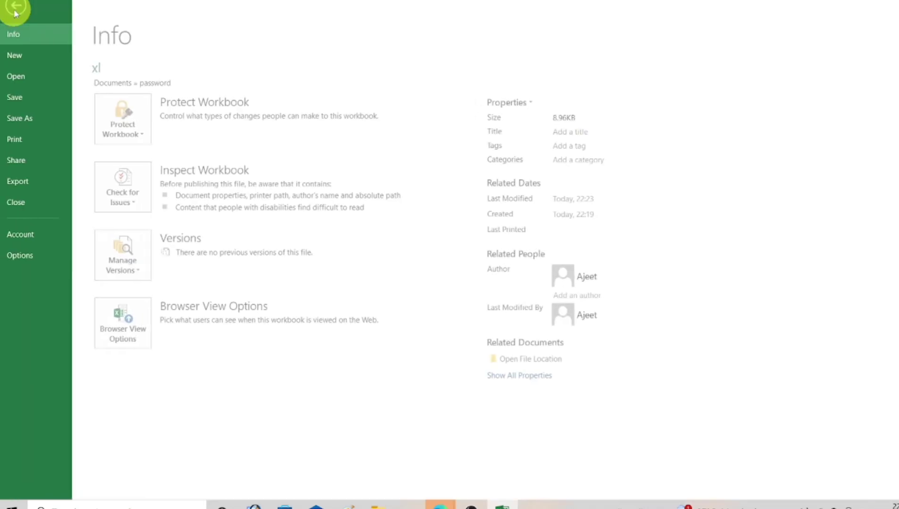
pyautogui.click(23, 118)
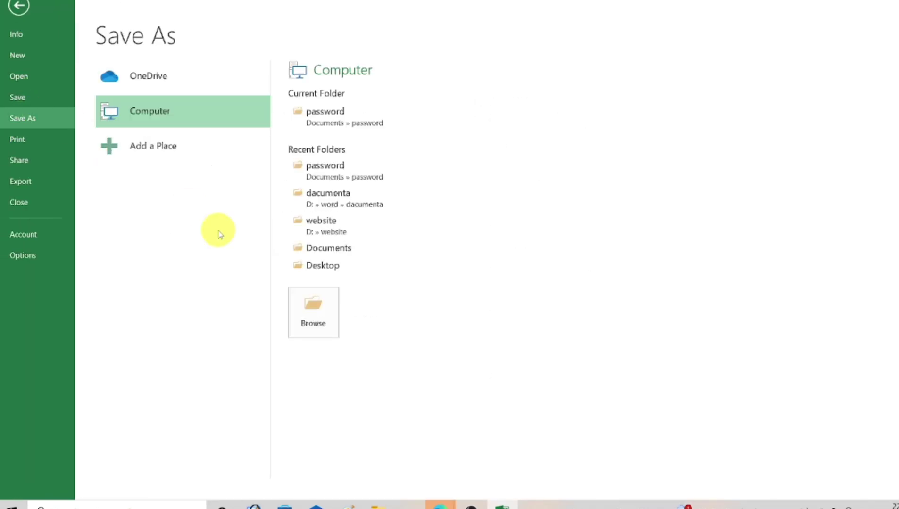
pyautogui.click(313, 323)
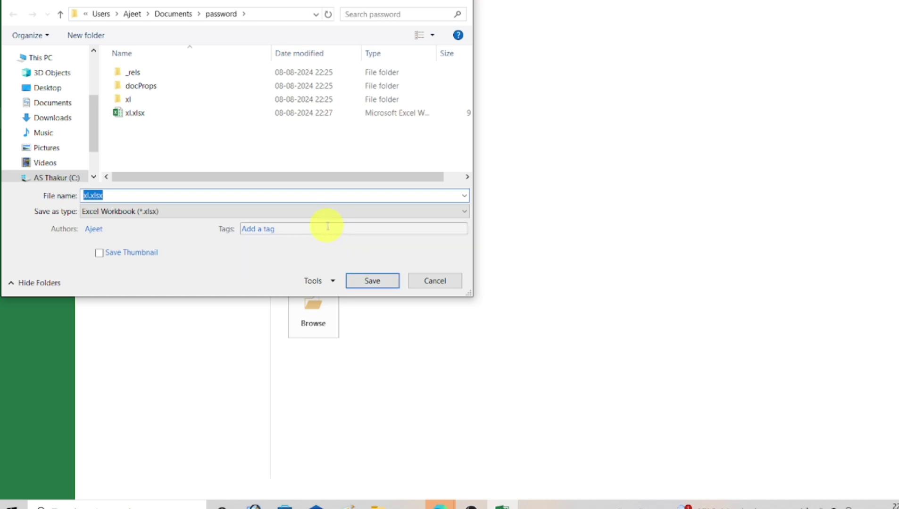
pyautogui.moveTo(53, 105)
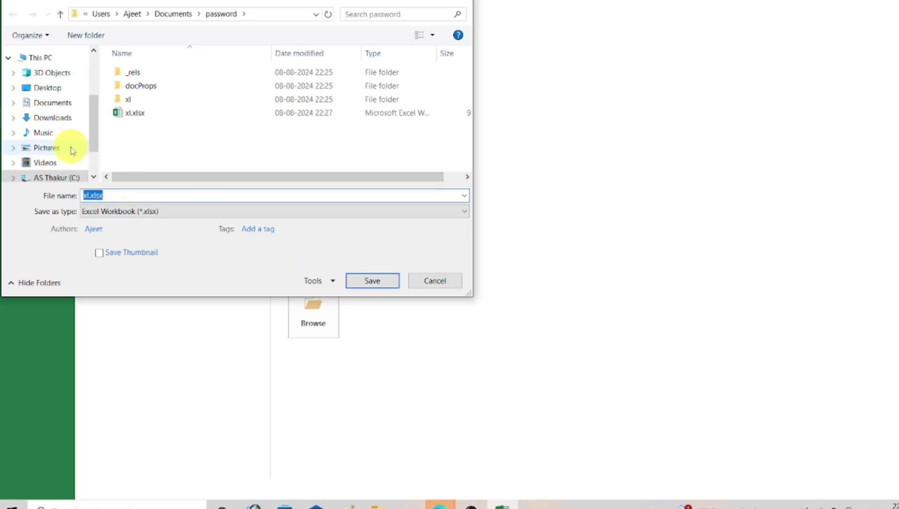
pyautogui.click(57, 108)
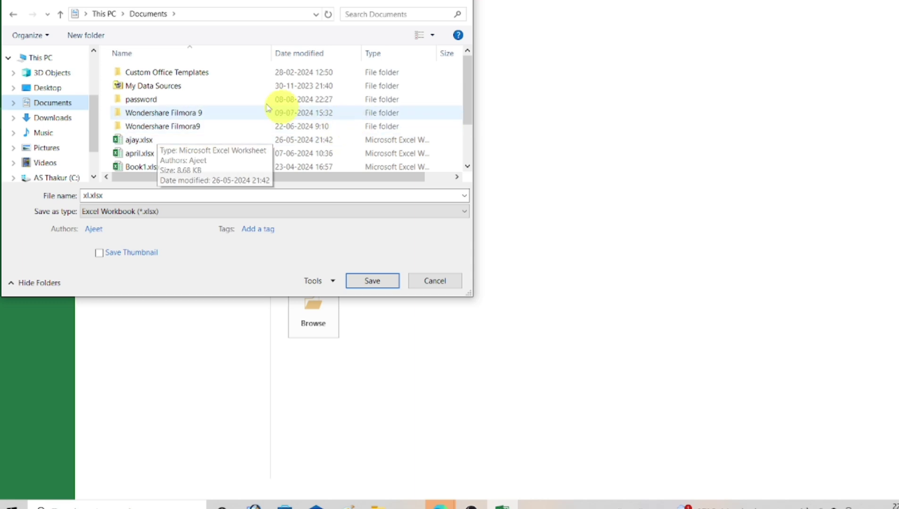
pyautogui.click(240, 103)
pyautogui.doubleClick(239, 103)
# Save the workbook as password.xlsx, then reopen it from File Explorer.
pyautogui.click(143, 195)
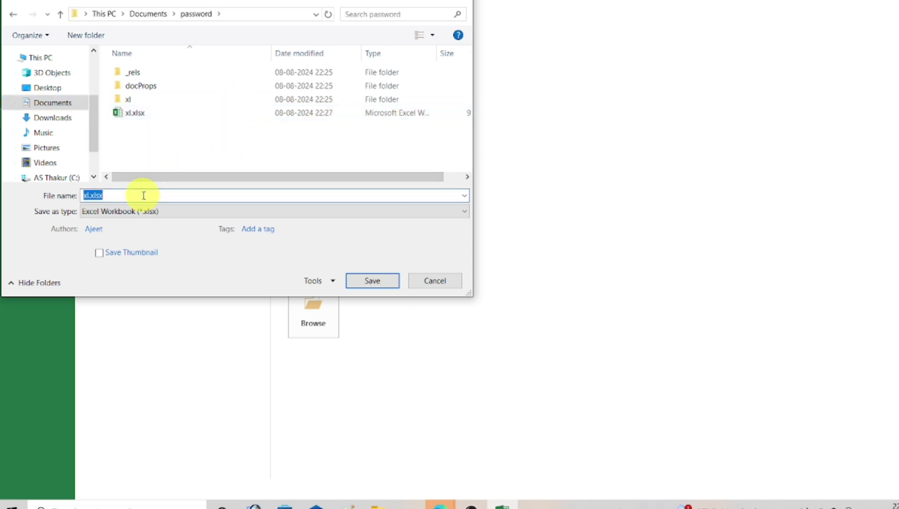
pyautogui.write('passwor')
pyautogui.write('d')
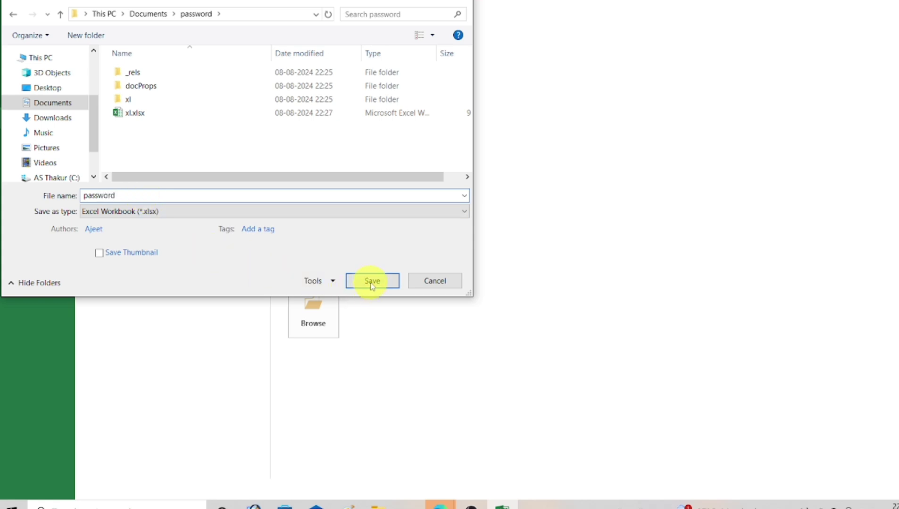
pyautogui.click(371, 281)
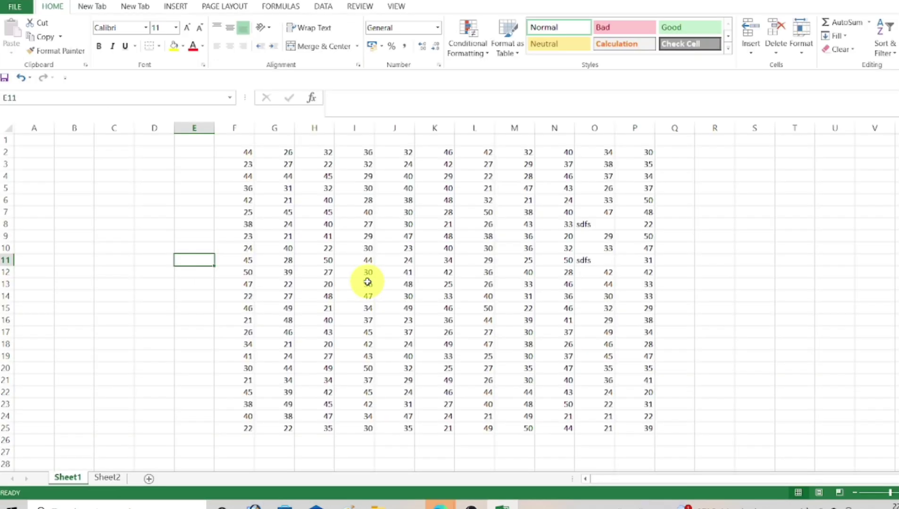
pyautogui.hotkey('alt', 'Tab')
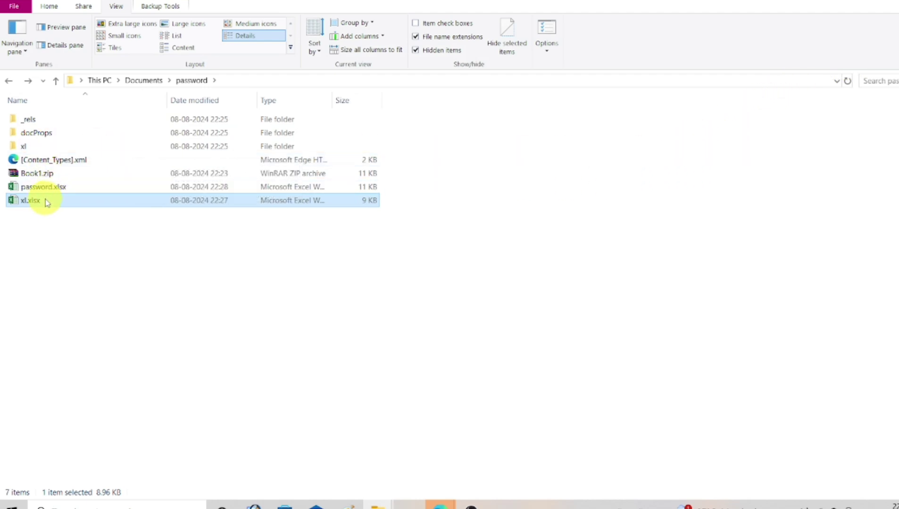
pyautogui.doubleClick(62, 191)
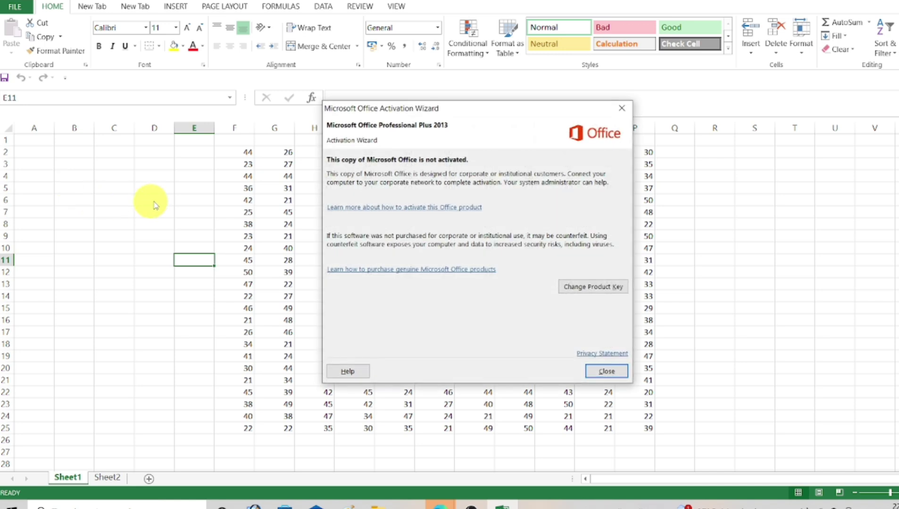
# Resave password.xlsx through General Options with a password to open and a password to modify.
pyautogui.click(621, 109)
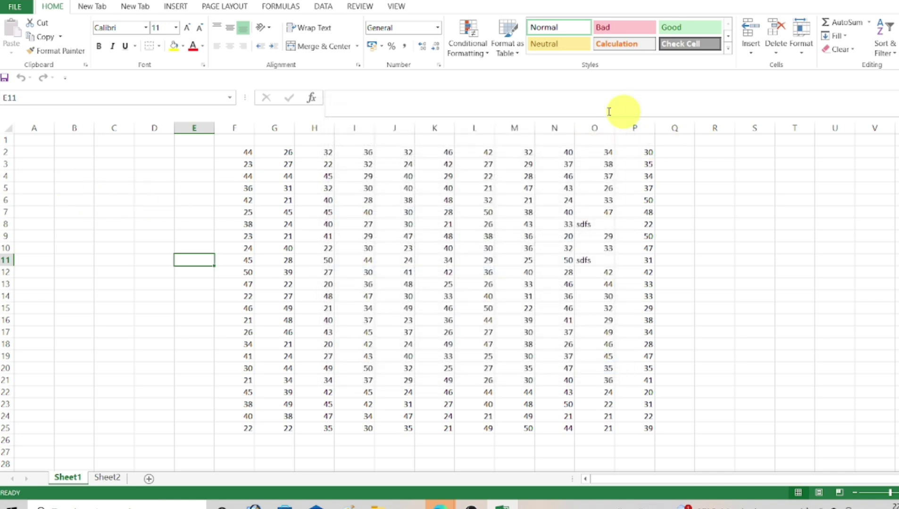
pyautogui.click(15, 6)
pyautogui.click(31, 121)
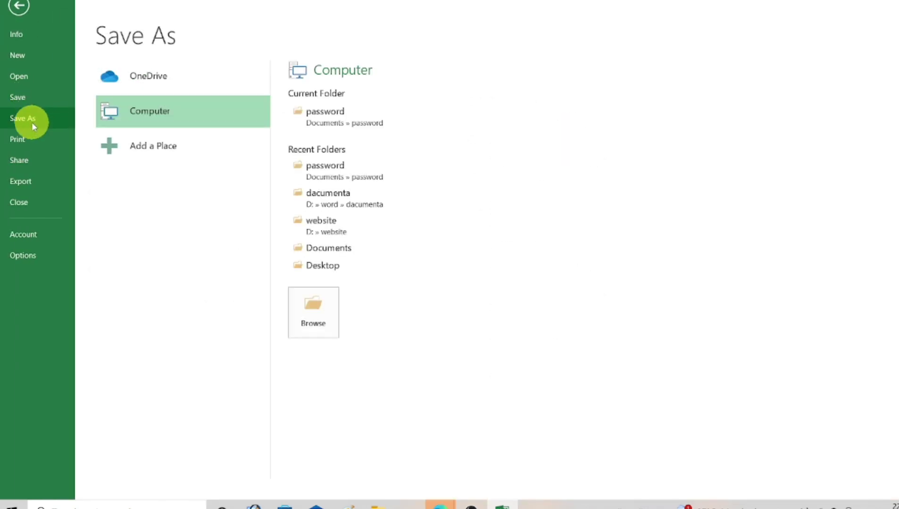
pyautogui.click(315, 325)
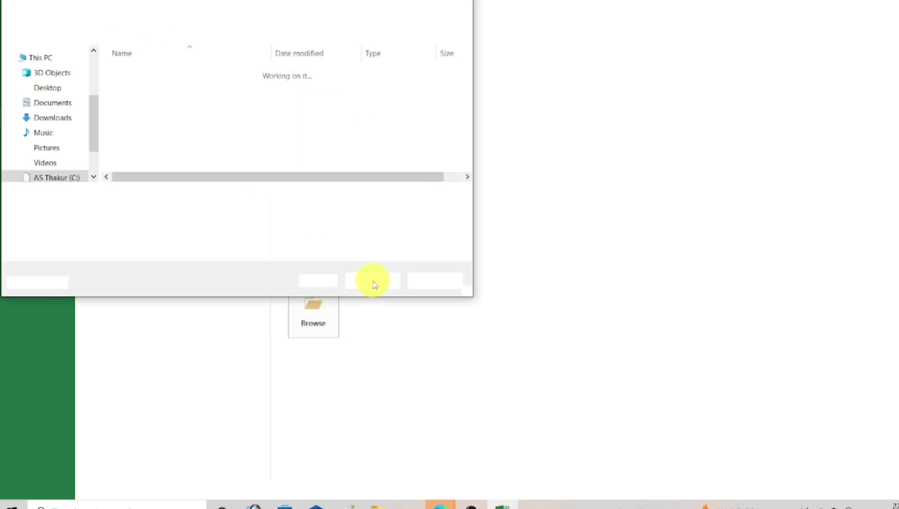
pyautogui.click(145, 196)
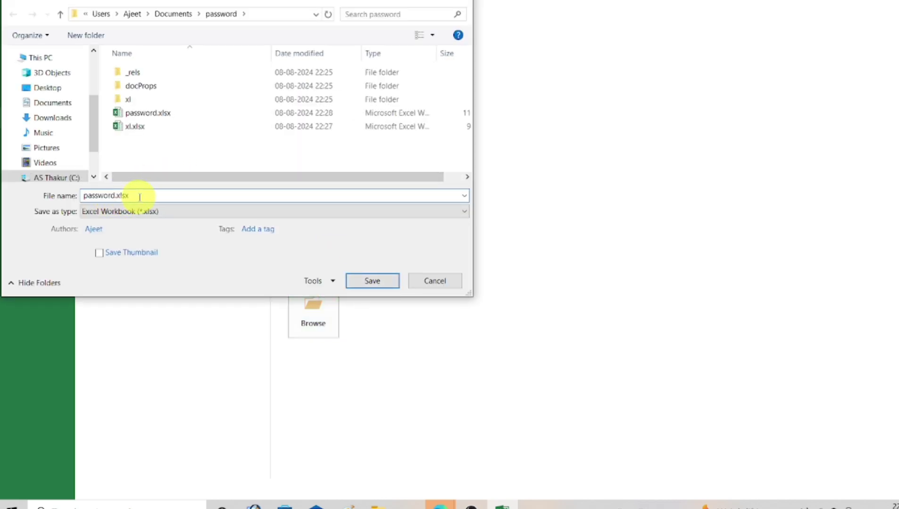
pyautogui.click(328, 283)
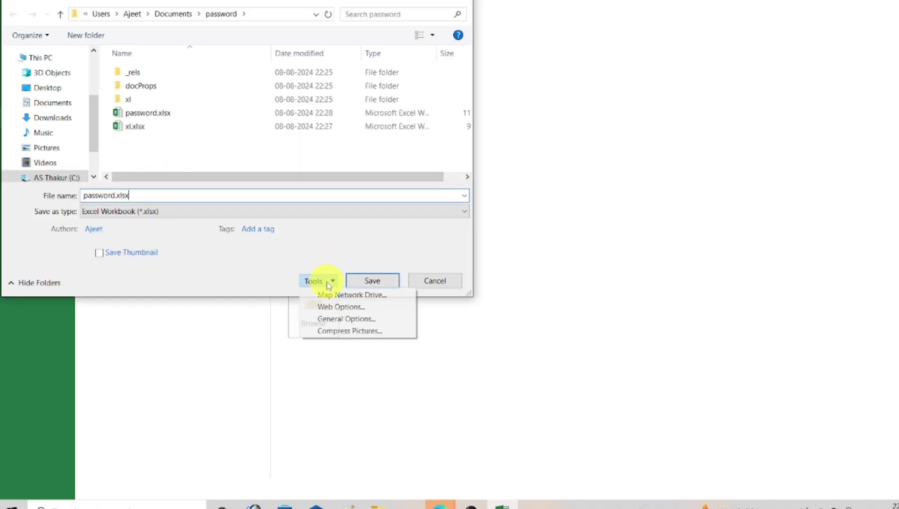
pyautogui.click(350, 320)
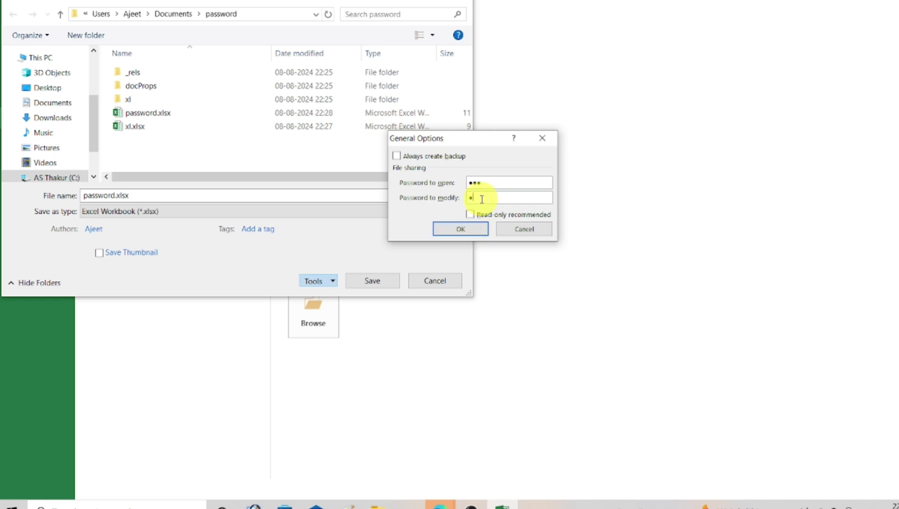
pyautogui.click(461, 227)
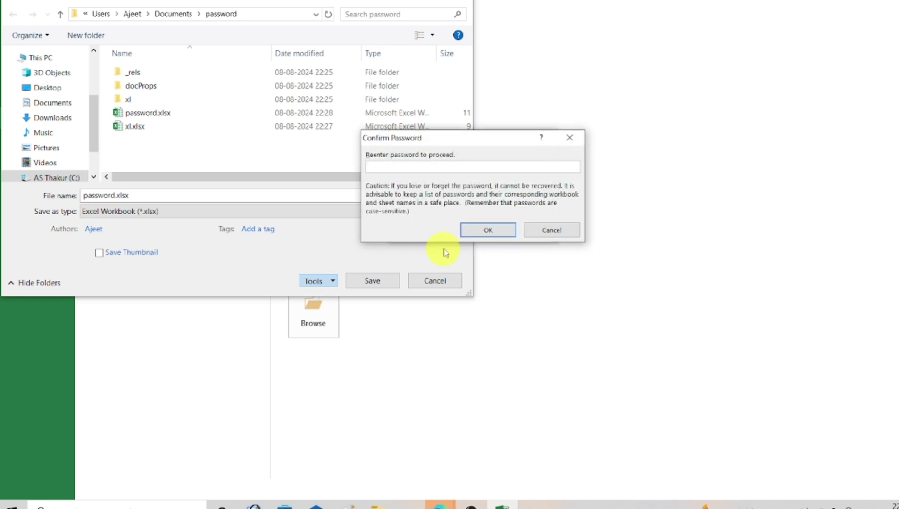
pyautogui.write('1')
pyautogui.click(477, 231)
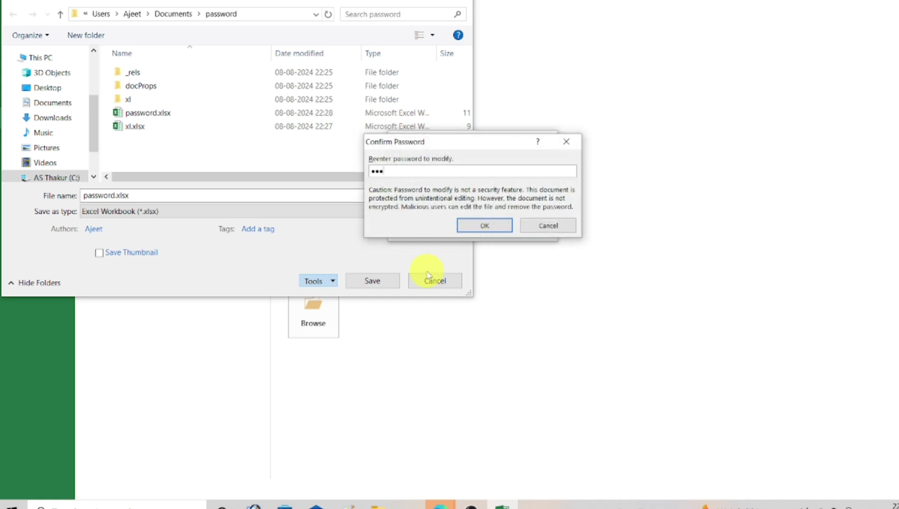
pyautogui.click(482, 229)
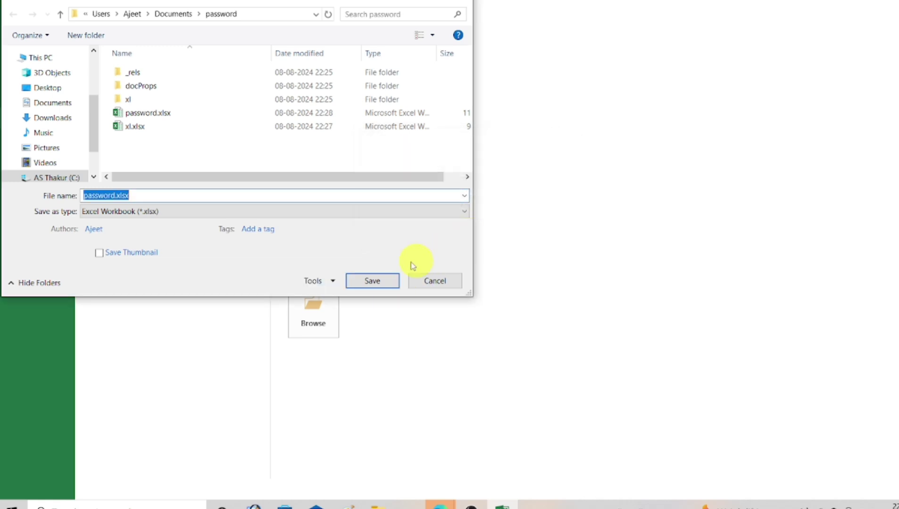
pyautogui.click(372, 281)
# Replace the existing password.xlsx, then reopen it with the open and modify passwords.
pyautogui.click(512, 253)
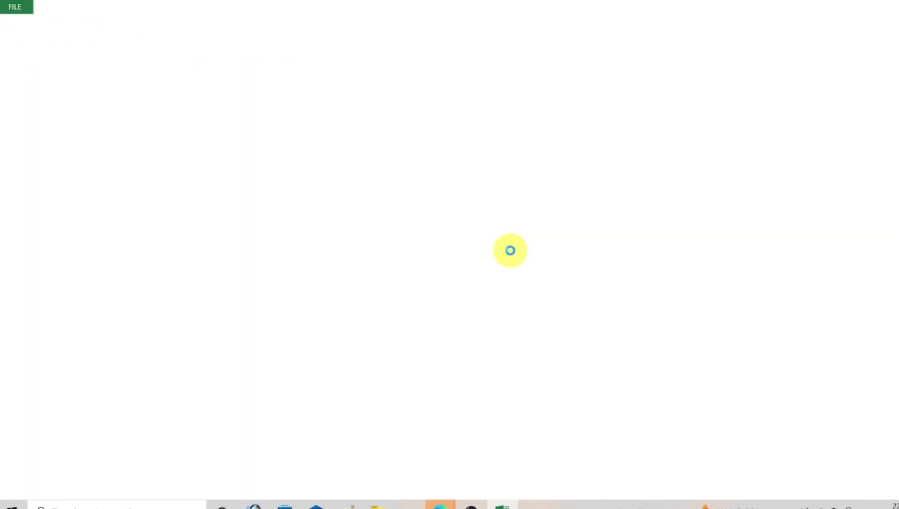
pyautogui.click(846, 31)
pyautogui.click(230, 187)
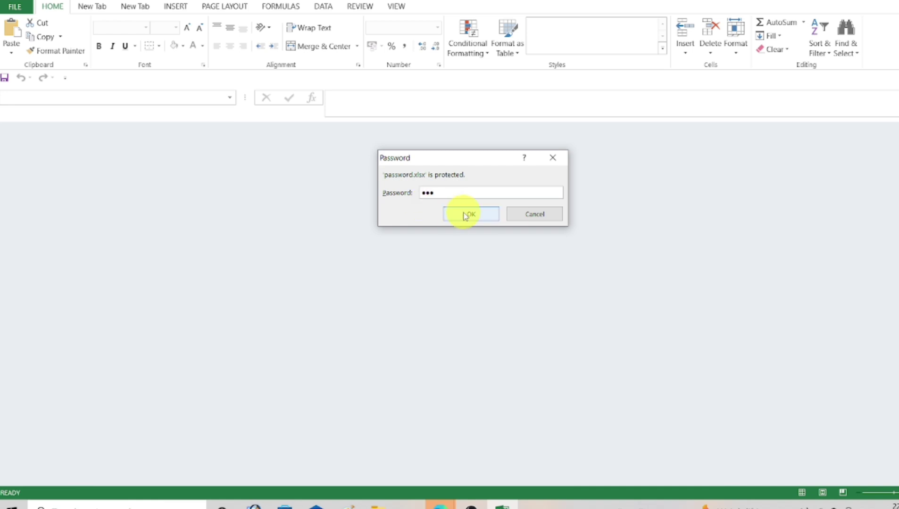
pyautogui.click(465, 214)
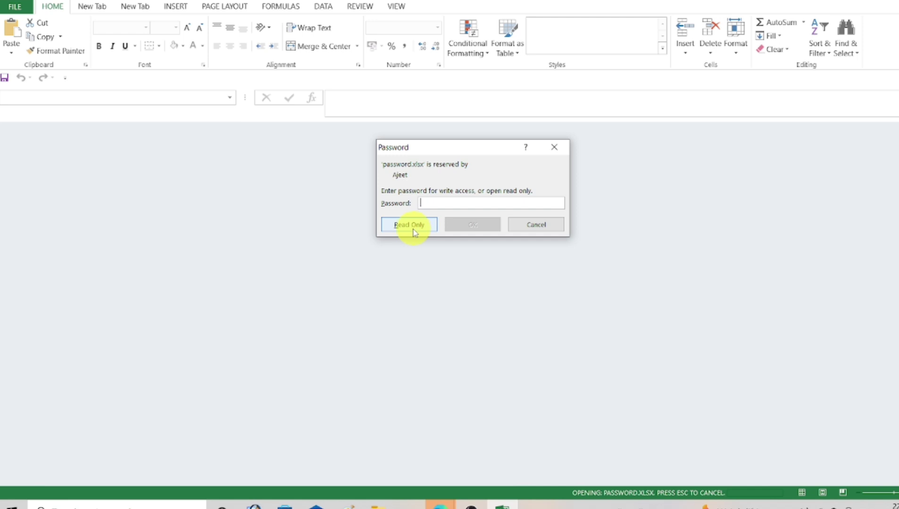
pyautogui.click(413, 230)
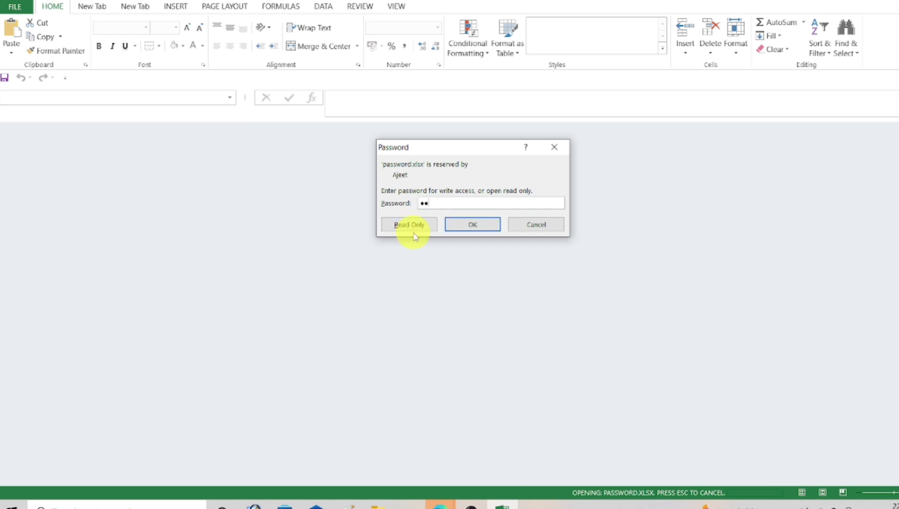
pyautogui.click(464, 226)
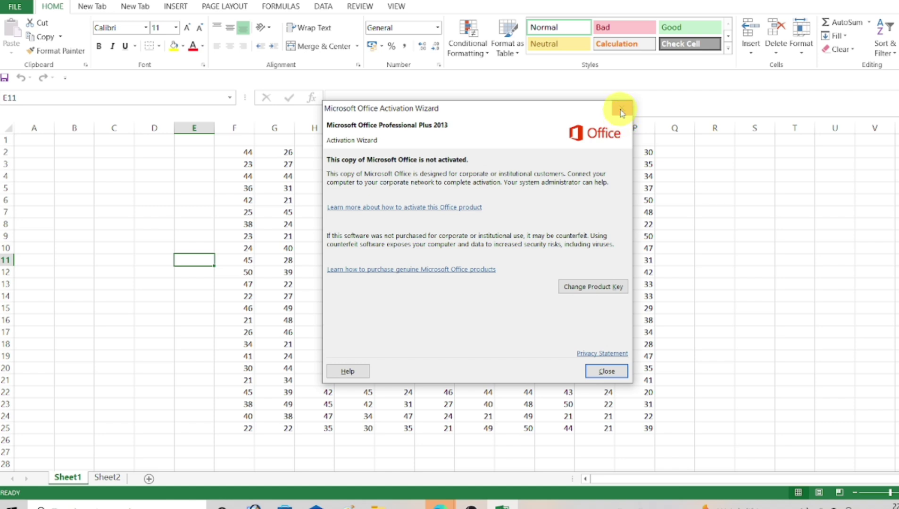
# Close the Microsoft Office Activation Wizard to reveal the Sheet1 grid.
pyautogui.click(622, 108)
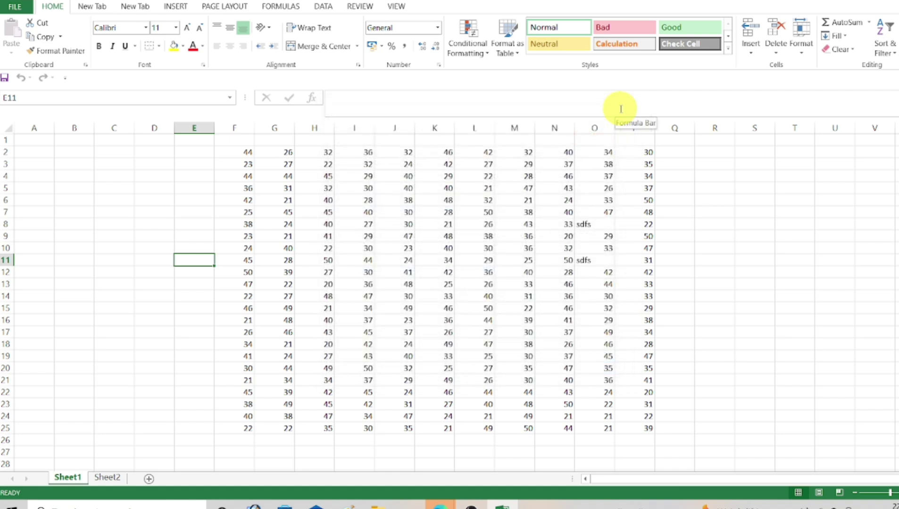